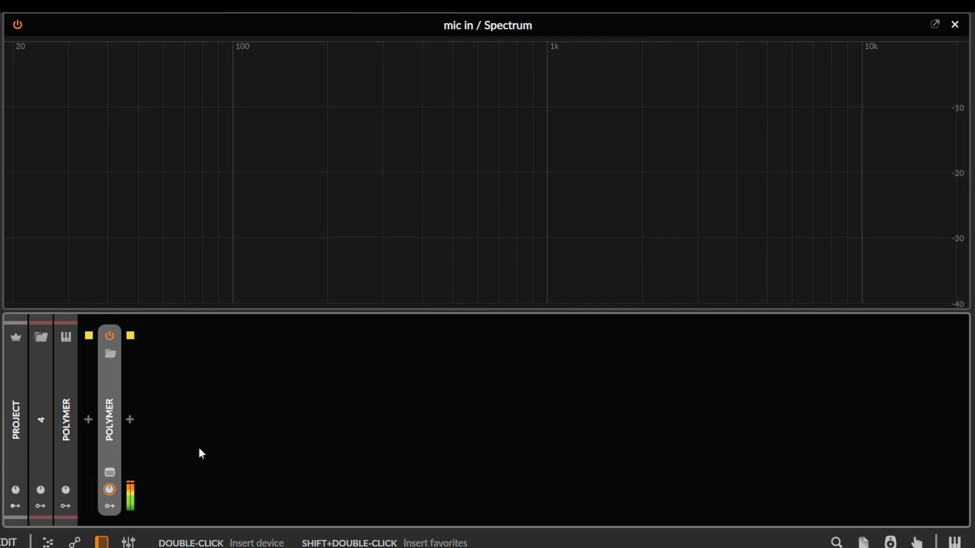
Set the Polymer filter's cutoff modulation amount to 98.40 st and collapse the device again
{"action": "double_click", "coordinate": [108, 406]}
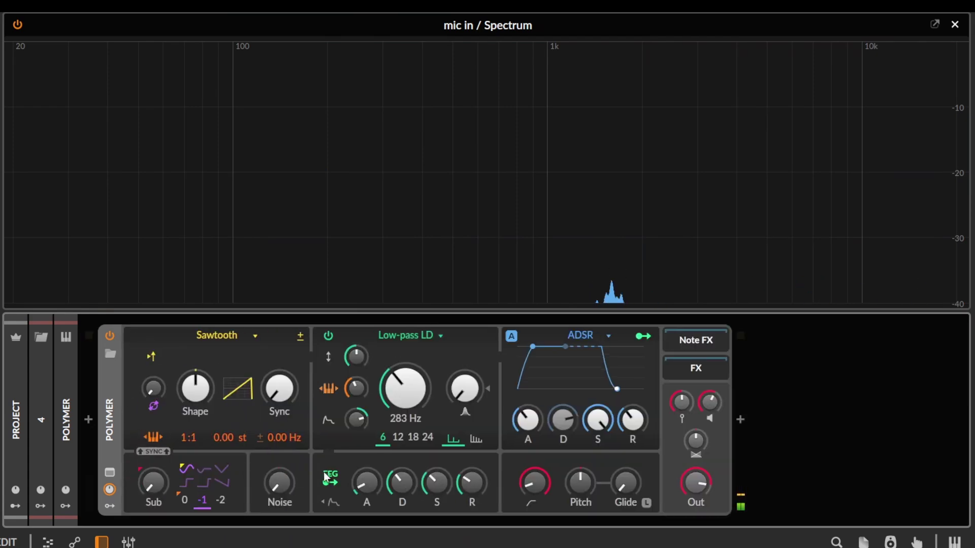
{"action": "left_click_drag", "start_coordinate": [355, 389], "coordinate": [355, 381]}
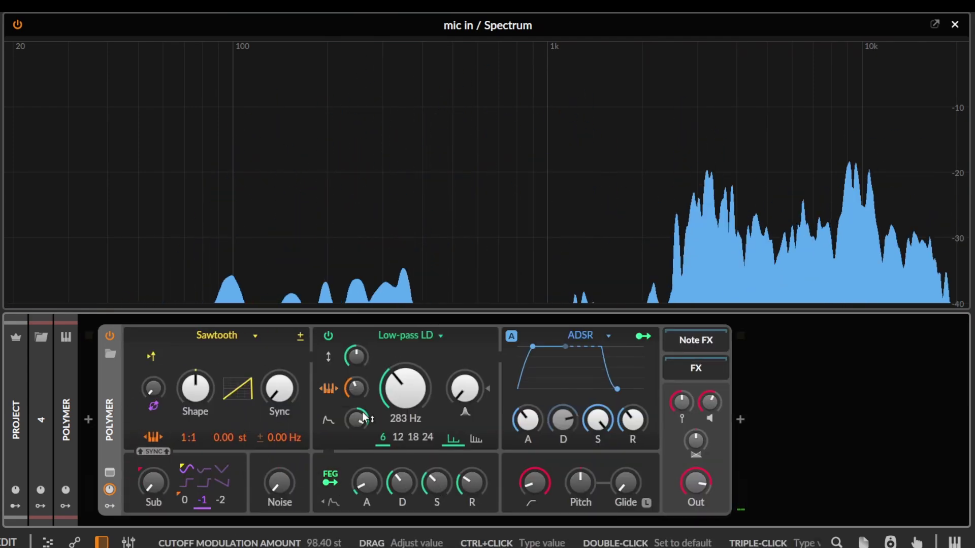
{"action": "double_click", "coordinate": [108, 418]}
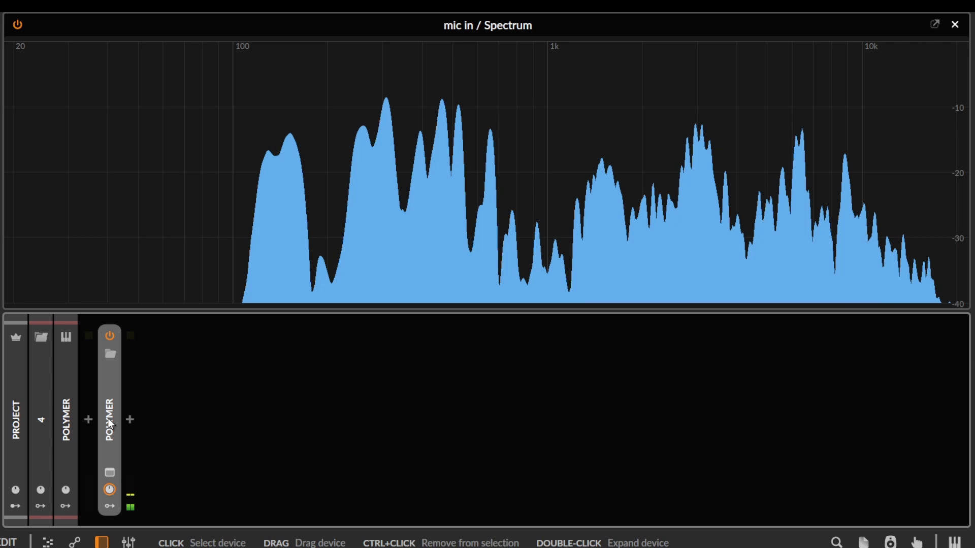
Insert the Multiband FX-2 container after Polymer in the device chain
{"action": "left_click", "coordinate": [130, 420]}
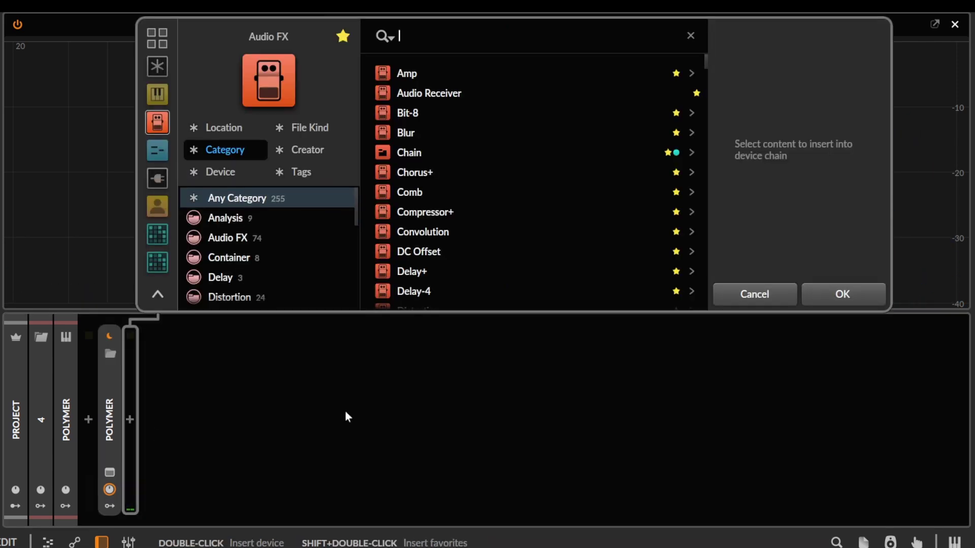
{"action": "type", "text": "s"}
{"action": "key", "text": "BackSpace"}
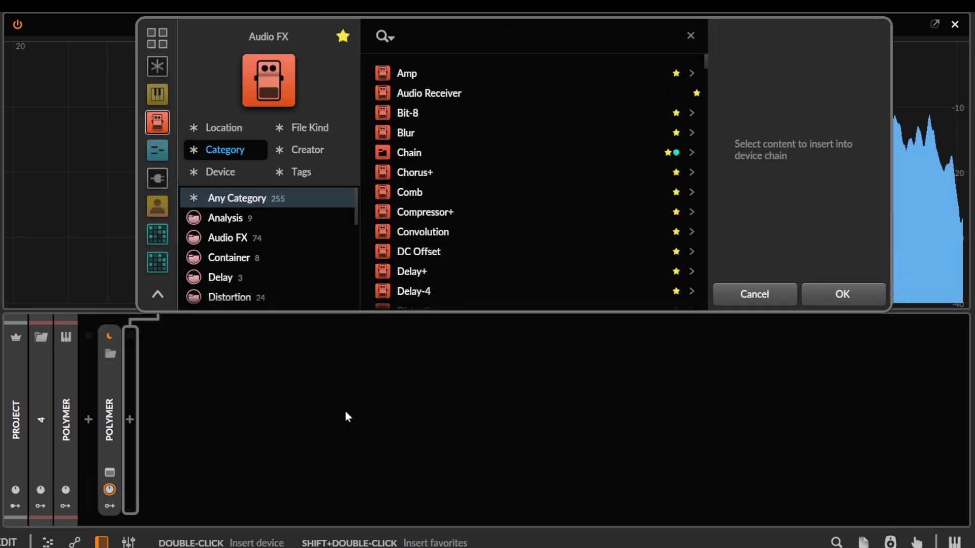
{"action": "type", "text": "multi"}
{"action": "key", "text": "Down"}
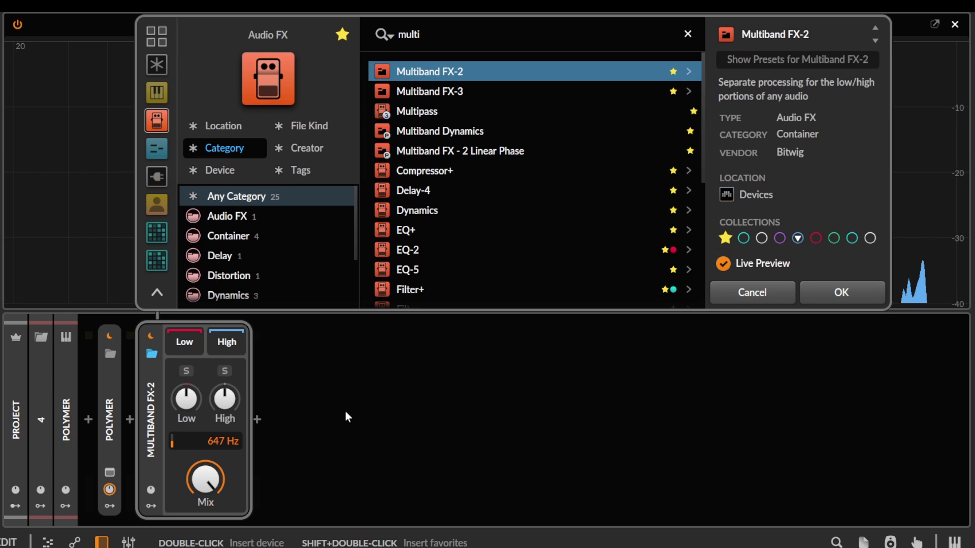
{"action": "key", "text": "Return"}
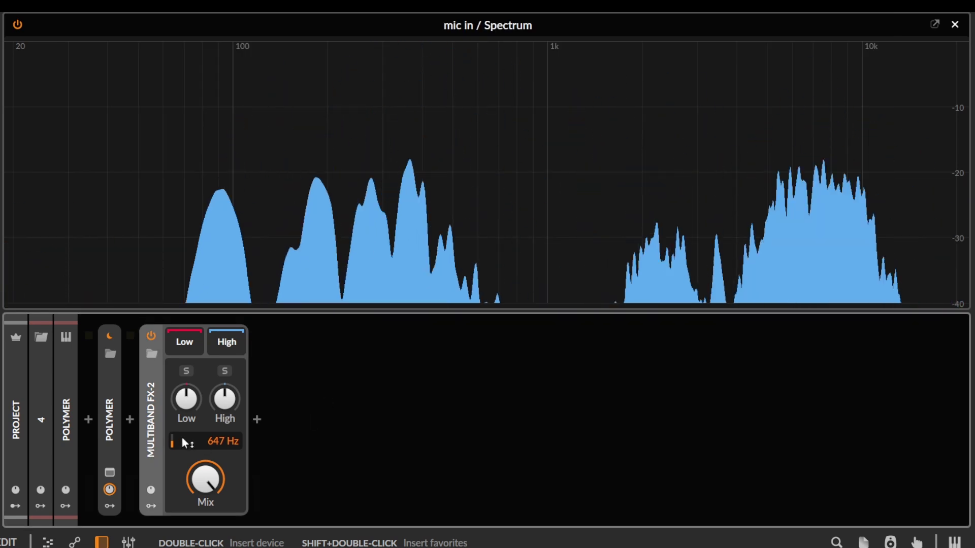
Insert EQ Curve Analyzer 2 plug-ins before and after Multiband FX-2
{"action": "left_click", "coordinate": [127, 425]}
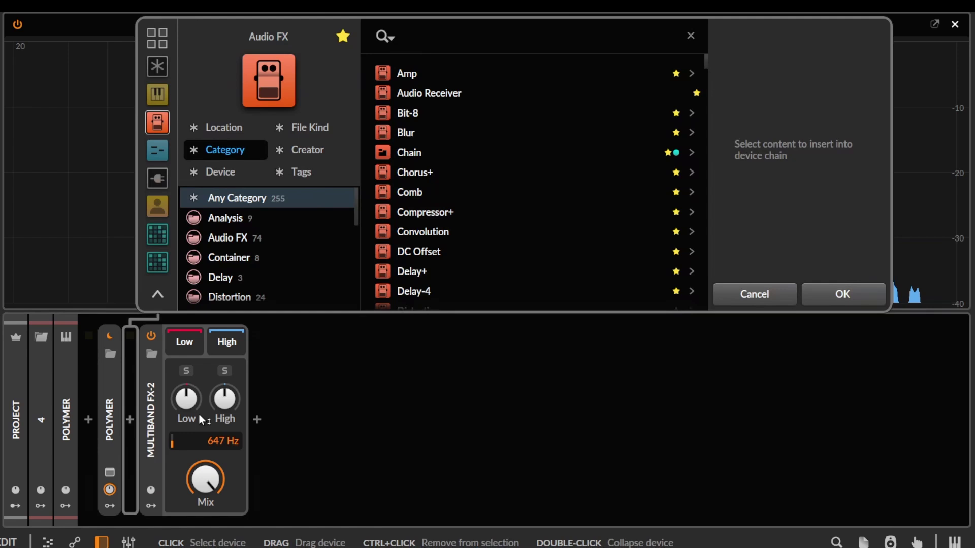
{"action": "type", "text": "eq"}
{"action": "key", "text": "Down"}
{"action": "key", "text": "Down"}
{"action": "key", "text": "Down"}
{"action": "key", "text": "Down"}
{"action": "key", "text": "Return"}
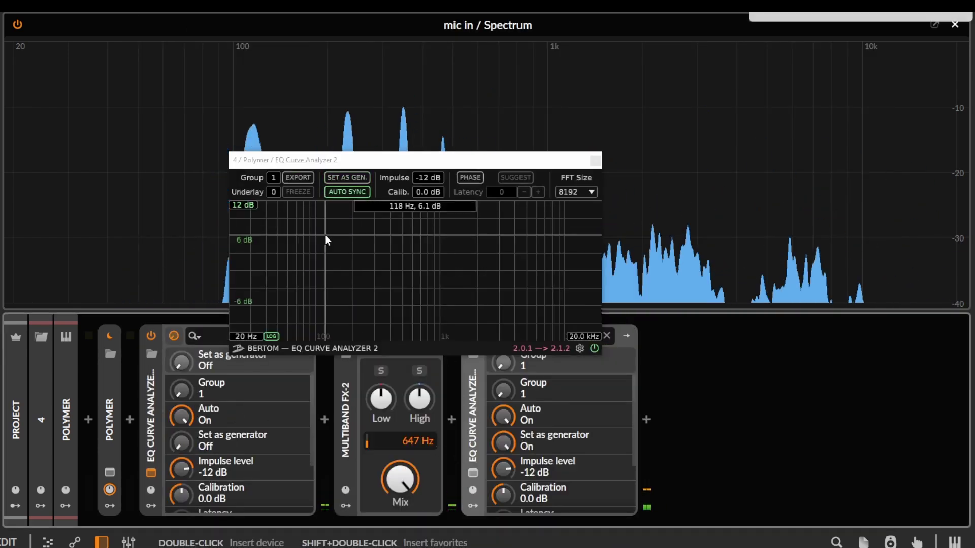
Set the first EQ Curve Analyzer 2 as the generator and show the phase curve of Multiband FX-2
{"action": "left_click", "coordinate": [355, 176]}
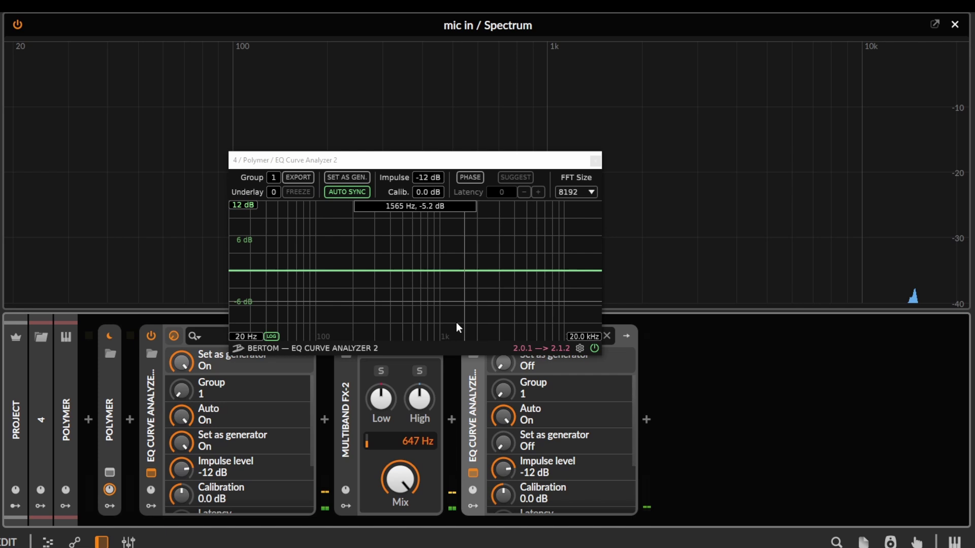
{"action": "left_click", "coordinate": [470, 177]}
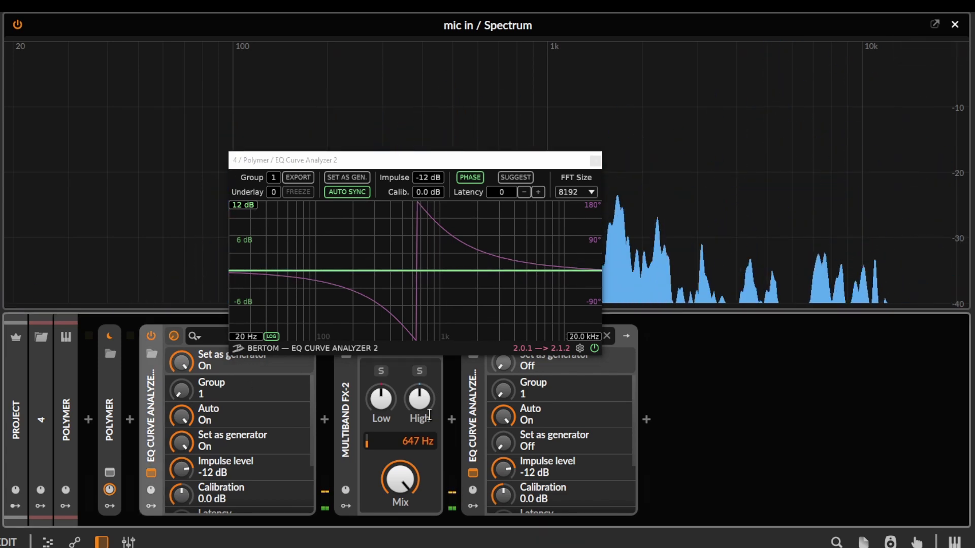
Delete both EQ Curve Analyzer 2 plug-ins around Multiband FX-2
{"action": "key", "text": "Delete"}
{"action": "left_click", "coordinate": [265, 428]}
{"action": "key", "text": "Delete"}
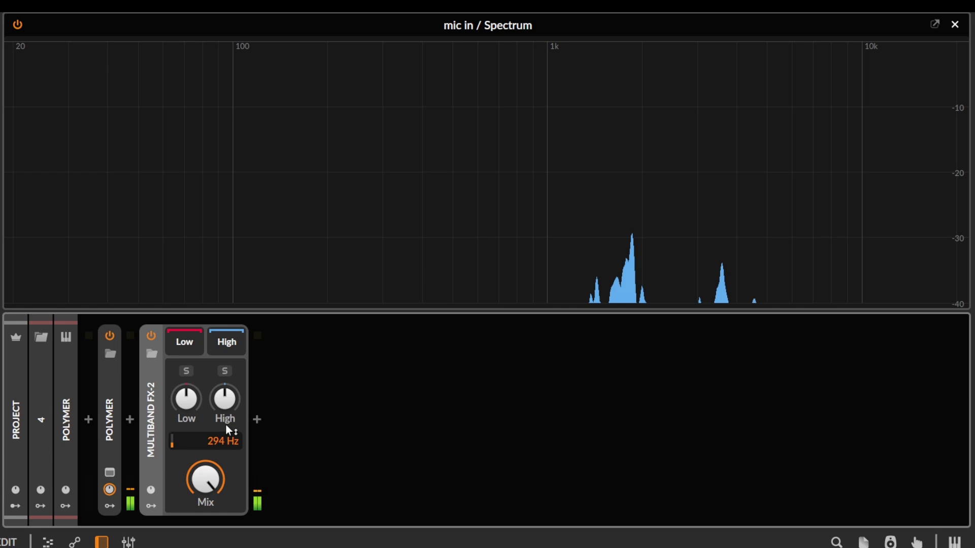
Compare the sound with Multiband FX-2 bypassed and enabled, and collapse the device
{"action": "left_click", "coordinate": [150, 335]}
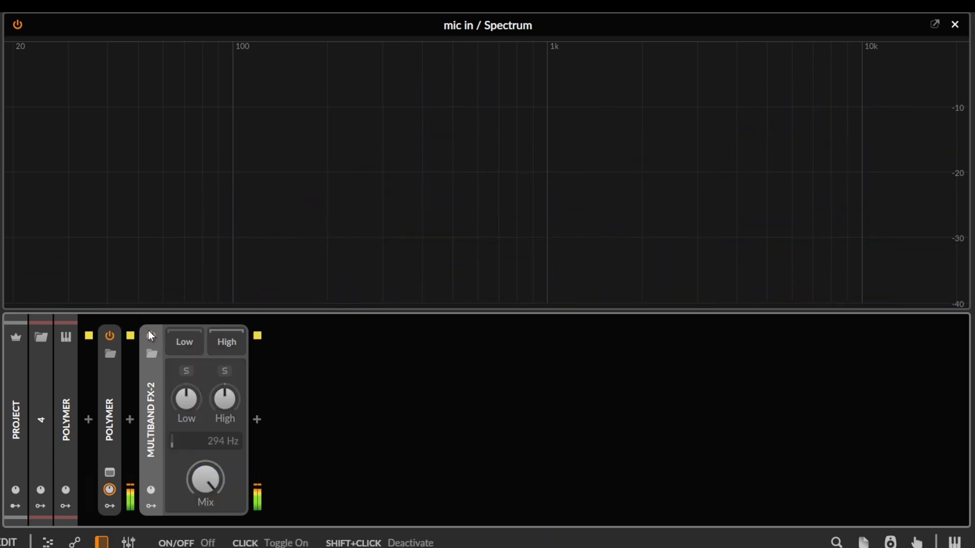
{"action": "left_click", "coordinate": [151, 335]}
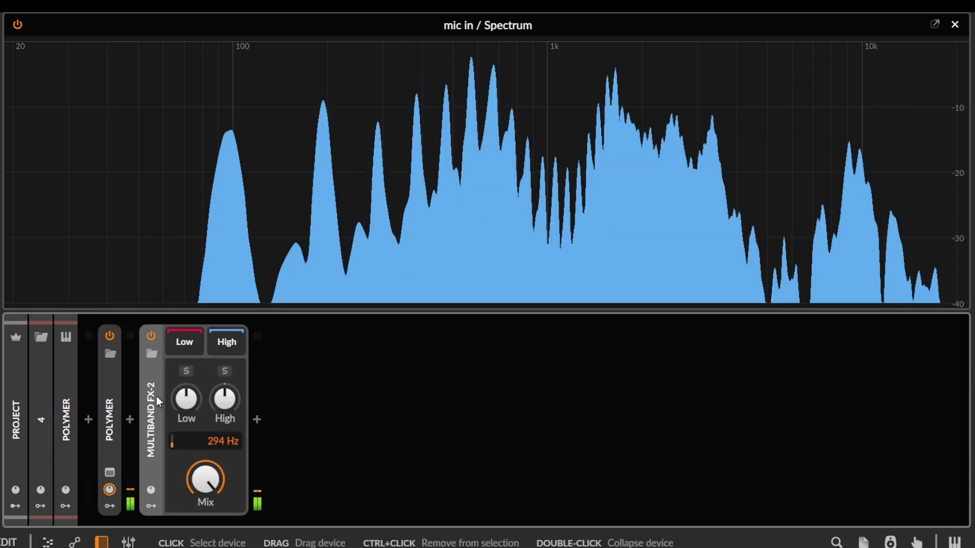
{"action": "double_click", "coordinate": [156, 404]}
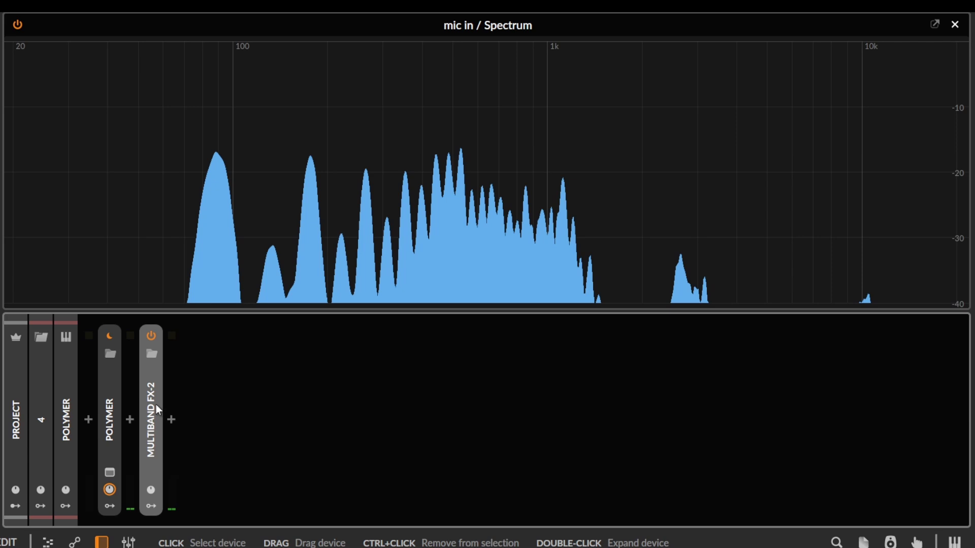
Wrap Multiband FX-2 in an FX Layer, duplicate it into a series of twelve devices, and collapse the layer
{"action": "key", "text": "ctrl+g"}
{"action": "left_click", "coordinate": [396, 432]}
{"action": "key", "text": "ctrl+d"}
{"action": "key", "text": "ctrl+d"}
{"action": "key", "text": "ctrl+d"}
{"action": "key", "text": "ctrl+d"}
{"action": "key", "text": "ctrl+d"}
{"action": "key", "text": "ctrl+d"}
{"action": "key", "text": "ctrl+d"}
{"action": "key", "text": "ctrl+d"}
{"action": "key", "text": "ctrl+d"}
{"action": "key", "text": "ctrl+d"}
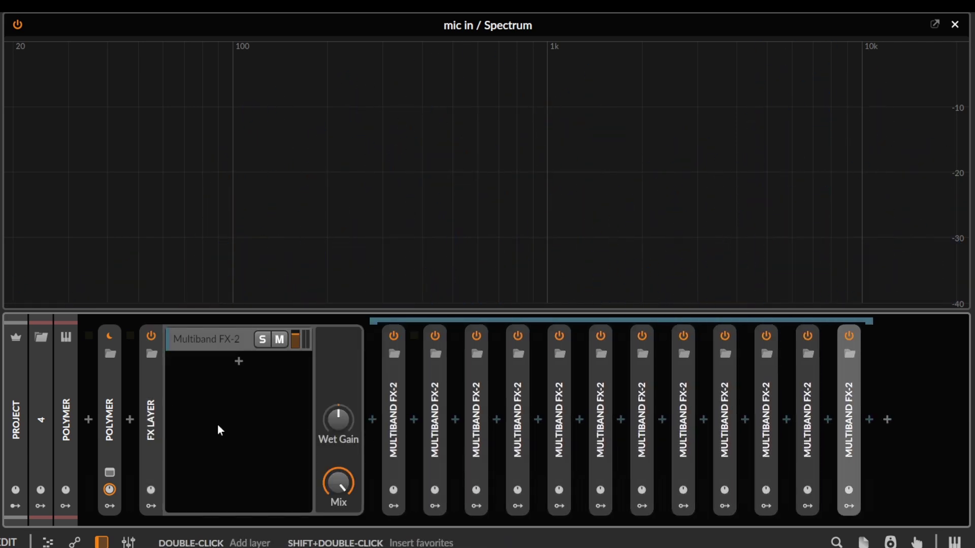
{"action": "double_click", "coordinate": [154, 410]}
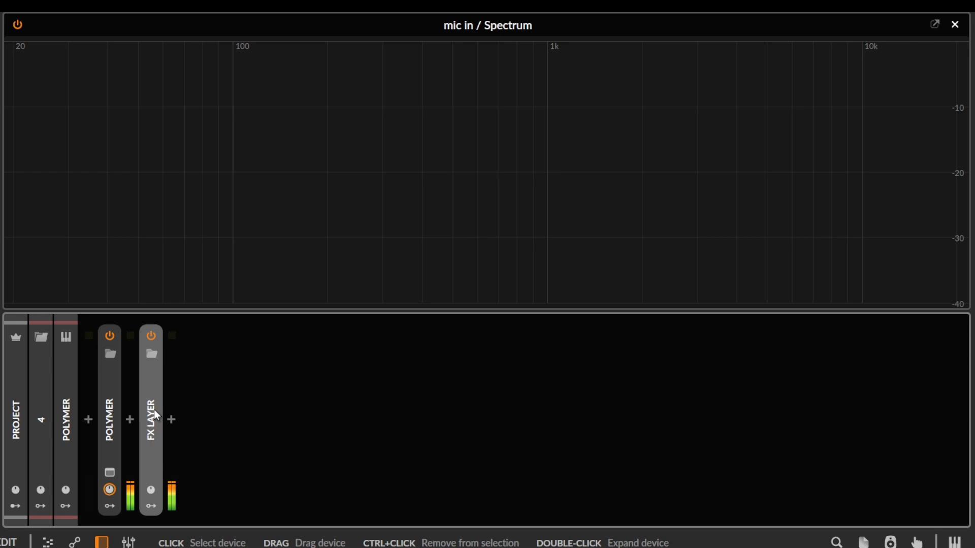
Duplicate all twelve Multiband FX-2 devices inside the FX Layer at once and collapse the layer
{"action": "double_click", "coordinate": [154, 410]}
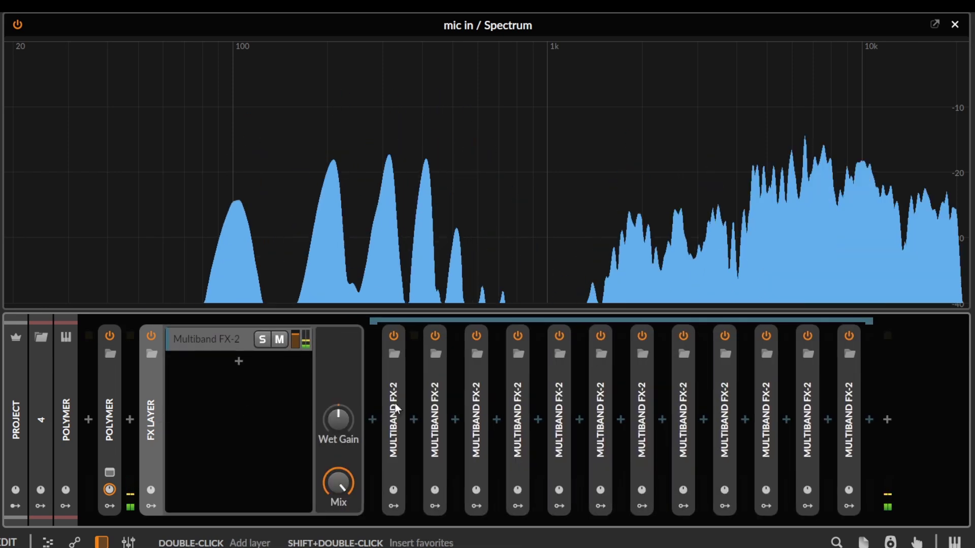
{"action": "left_click", "coordinate": [851, 397], "text": "shift"}
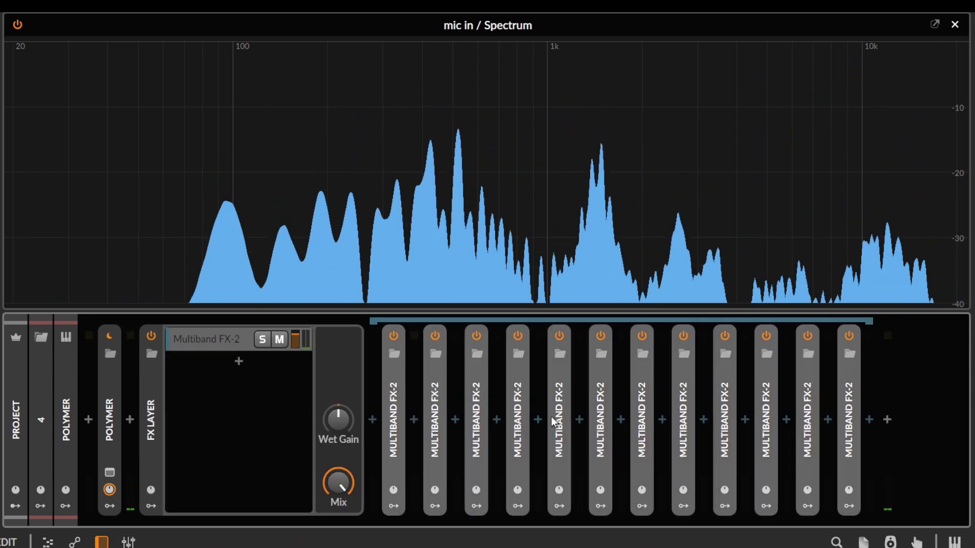
{"action": "key", "text": "ctrl+d"}
{"action": "scroll", "coordinate": [527, 422], "scroll_direction": "right", "scroll_amount": 5}
{"action": "scroll", "coordinate": [401, 427], "scroll_direction": "left", "scroll_amount": 1}
{"action": "scroll", "coordinate": [400, 428], "scroll_direction": "up", "scroll_amount": 10}
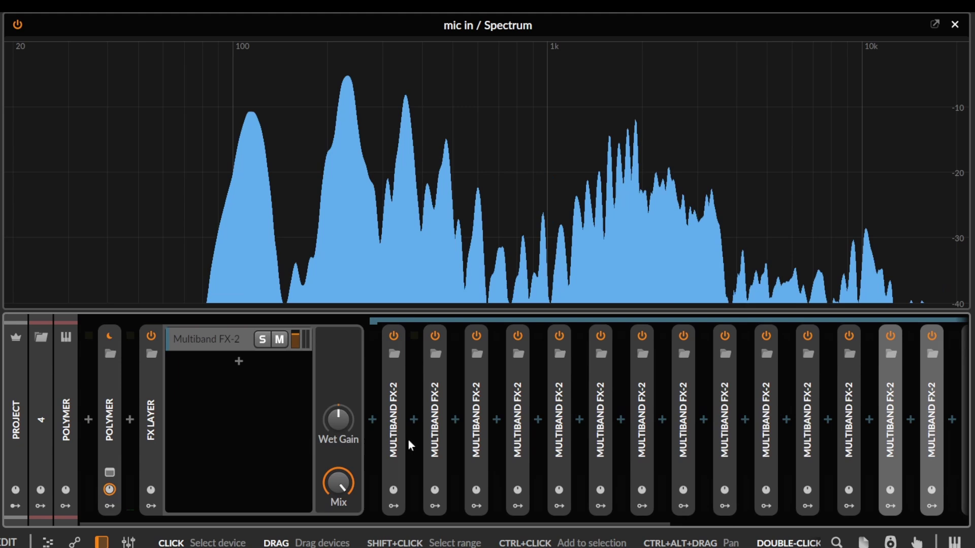
{"action": "double_click", "coordinate": [152, 405]}
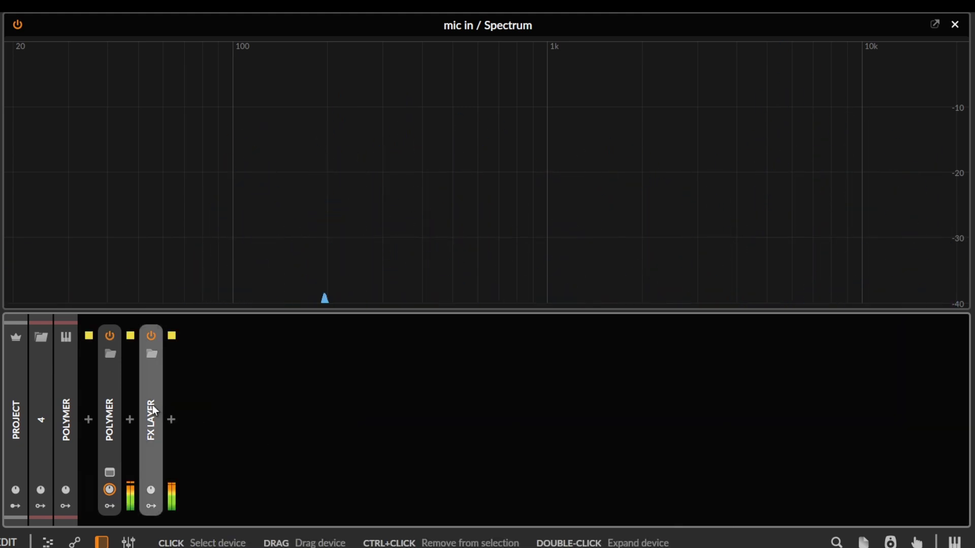
Lower Polymer's filter cutoff to 262 Hz and reduce the sustain of its filter and amplitude envelopes
{"action": "double_click", "coordinate": [109, 396]}
{"action": "left_click_drag", "start_coordinate": [417, 399], "coordinate": [416, 404]}
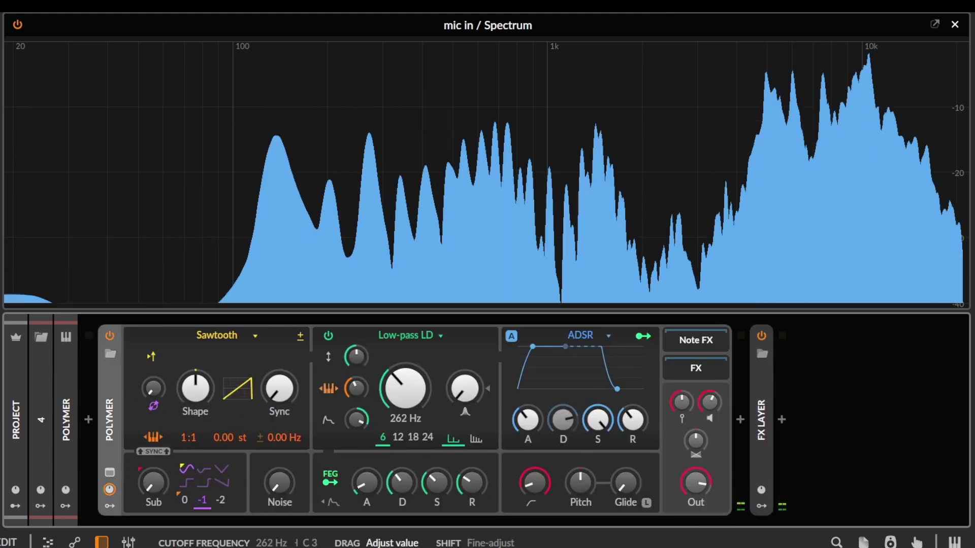
{"action": "left_click_drag", "start_coordinate": [436, 482], "coordinate": [436, 502]}
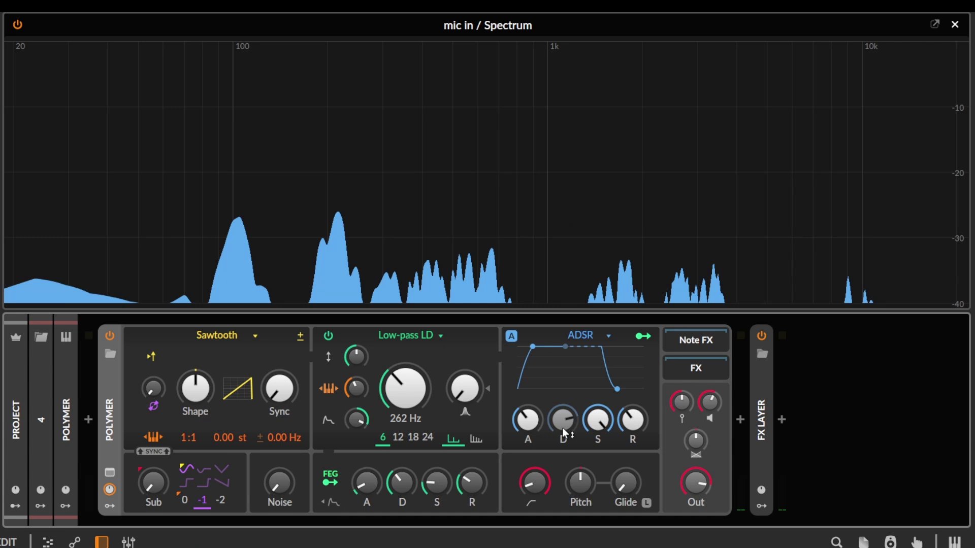
{"action": "left_click_drag", "start_coordinate": [598, 420], "coordinate": [597, 426]}
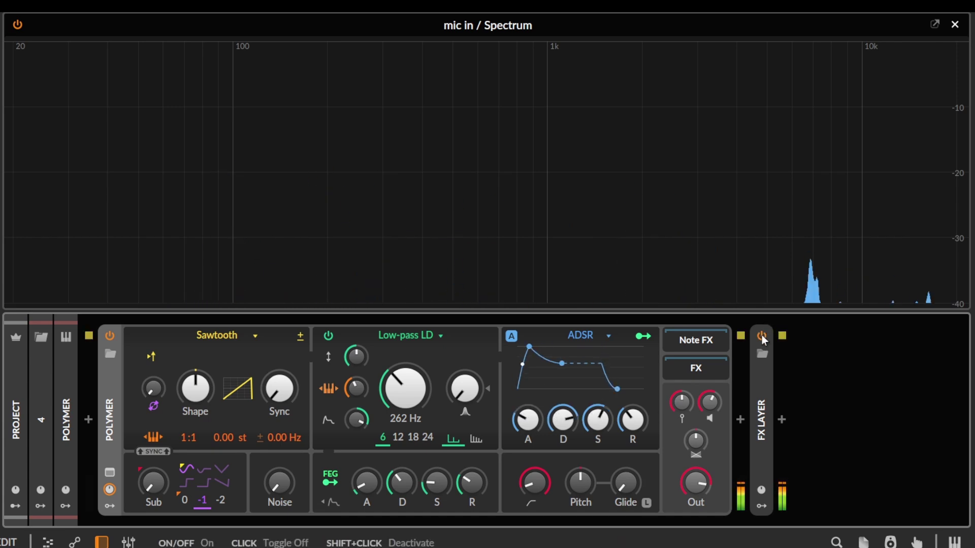
Double the whole series of Multiband FX-2 devices in the FX Layer once more and collapse the layer
{"action": "left_click", "coordinate": [762, 385]}
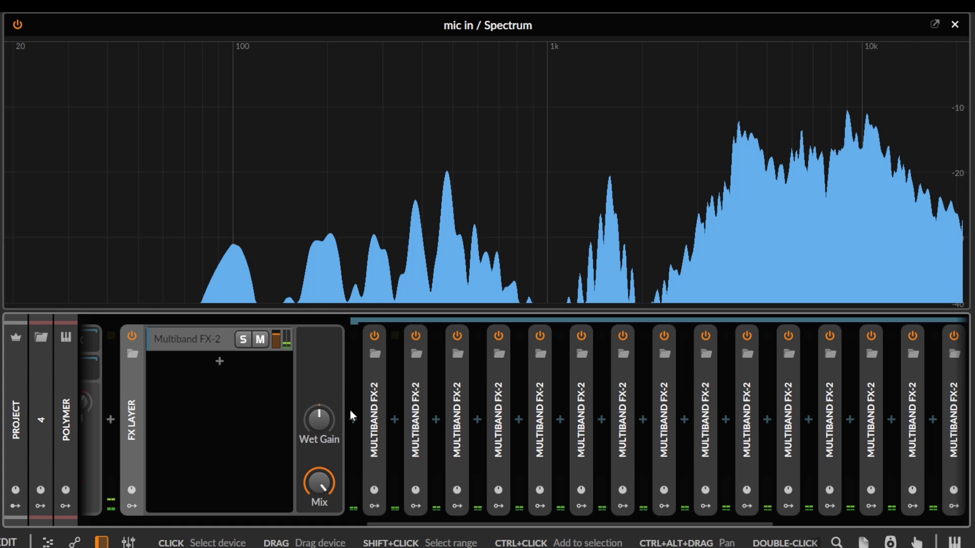
{"action": "left_click", "coordinate": [372, 413]}
{"action": "scroll", "coordinate": [558, 409], "scroll_direction": "down", "scroll_amount": 5}
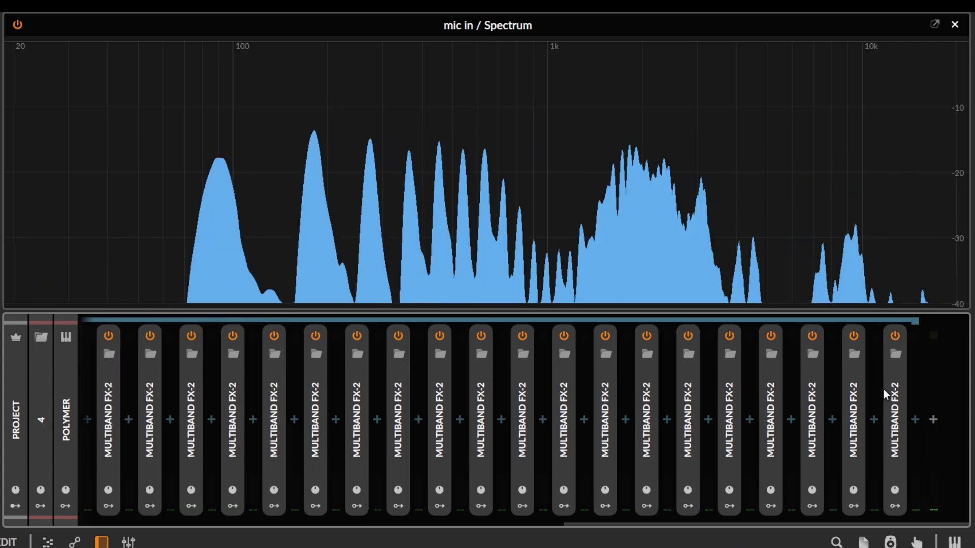
{"action": "scroll", "coordinate": [787, 355], "scroll_direction": "up", "scroll_amount": 5}
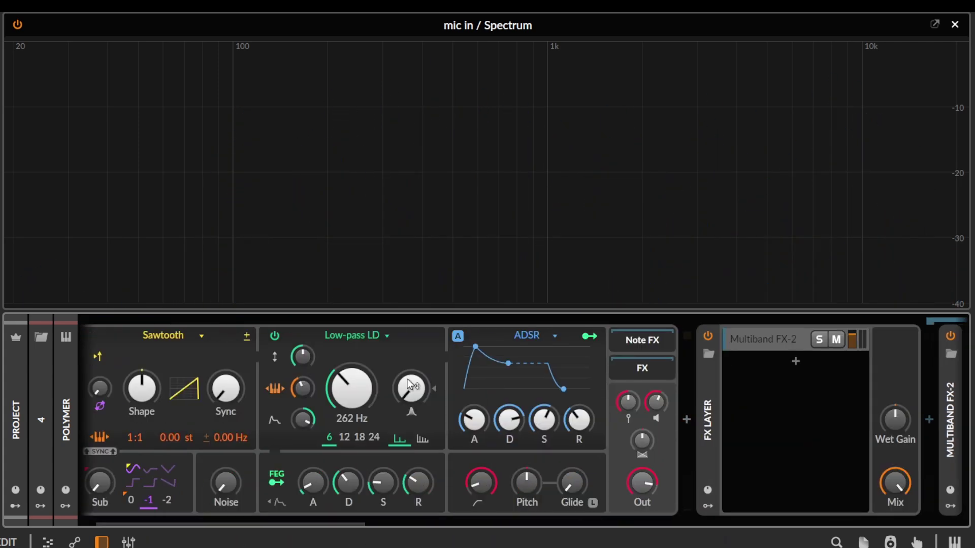
{"action": "scroll", "coordinate": [796, 424], "scroll_direction": "down", "scroll_amount": 5}
{"action": "scroll", "coordinate": [579, 413], "scroll_direction": "up", "scroll_amount": 2}
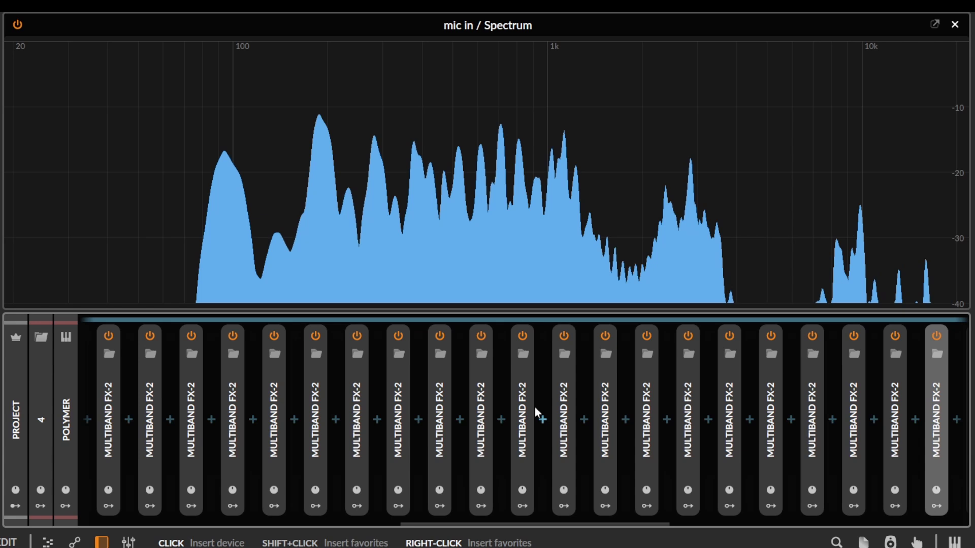
{"action": "scroll", "coordinate": [535, 409], "scroll_direction": "up", "scroll_amount": 3}
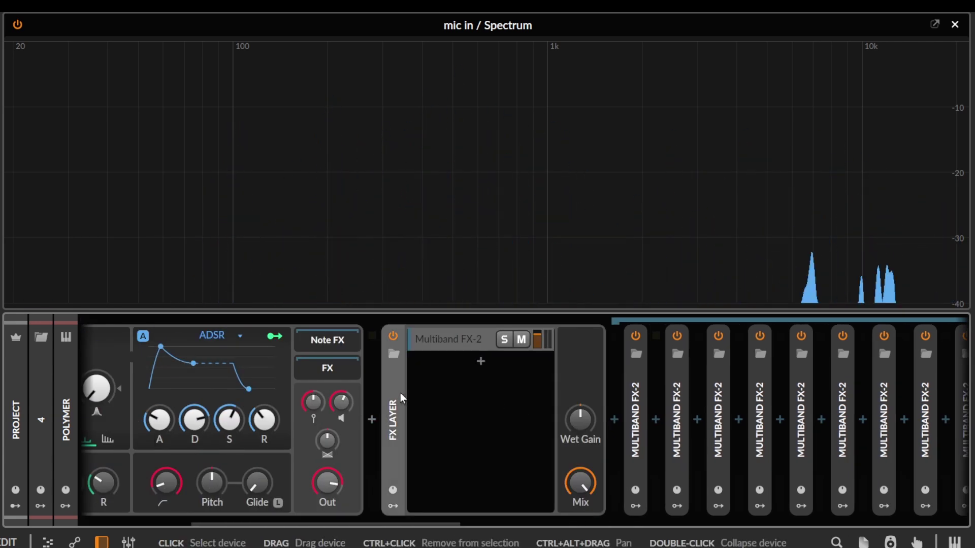
{"action": "double_click", "coordinate": [397, 403]}
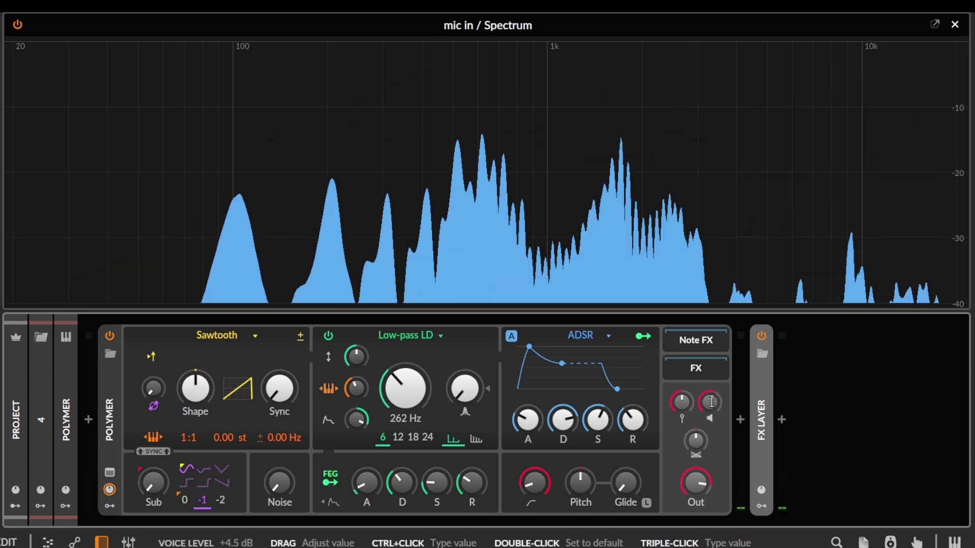
Replace the FX Layer after Polymer with the Kilohearts Disperser plug-in
{"action": "key", "text": "Delete"}
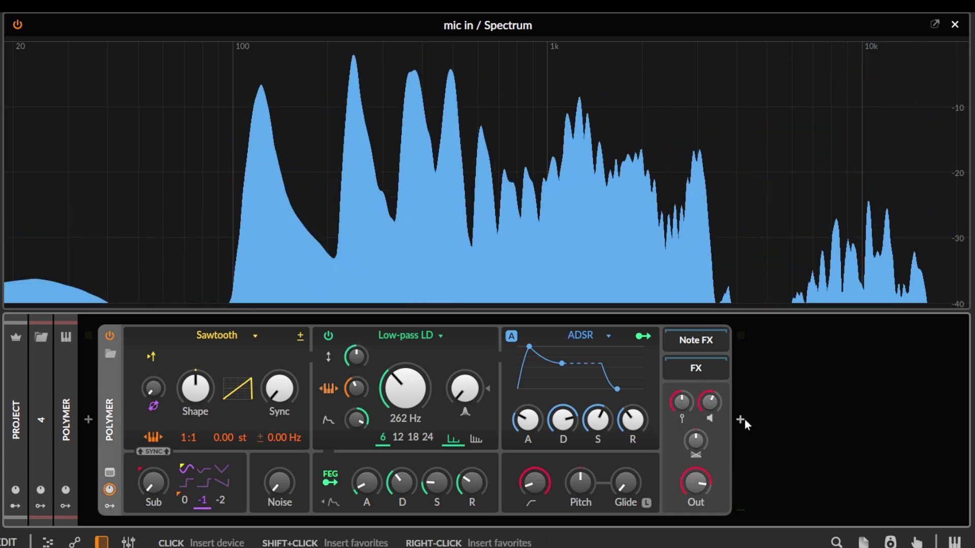
{"action": "left_click", "coordinate": [740, 420]}
{"action": "type", "text": "disp"}
{"action": "key", "text": "Down"}
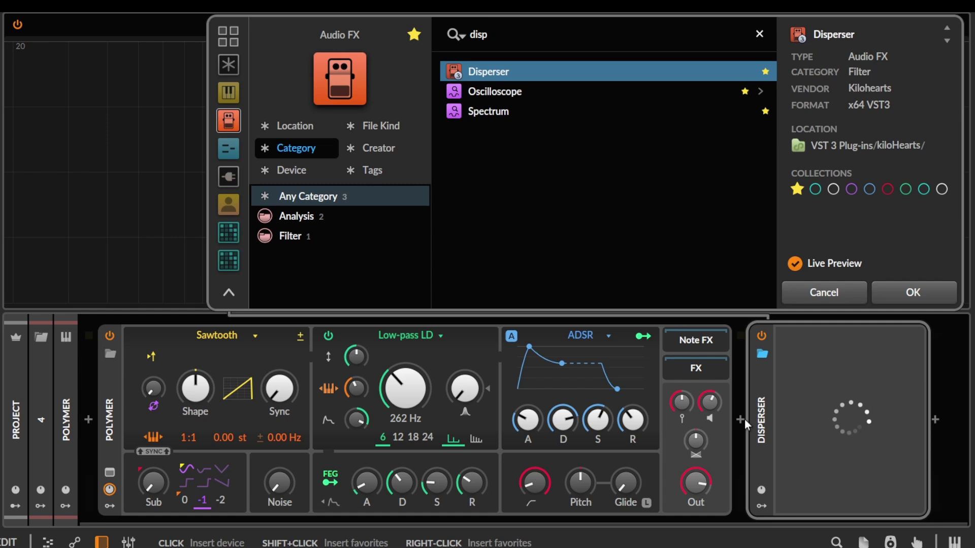
{"action": "key", "text": "Return"}
Move and enlarge the Disperser window, and set its Amount to 0
{"action": "left_click_drag", "start_coordinate": [436, 212], "coordinate": [457, 136]}
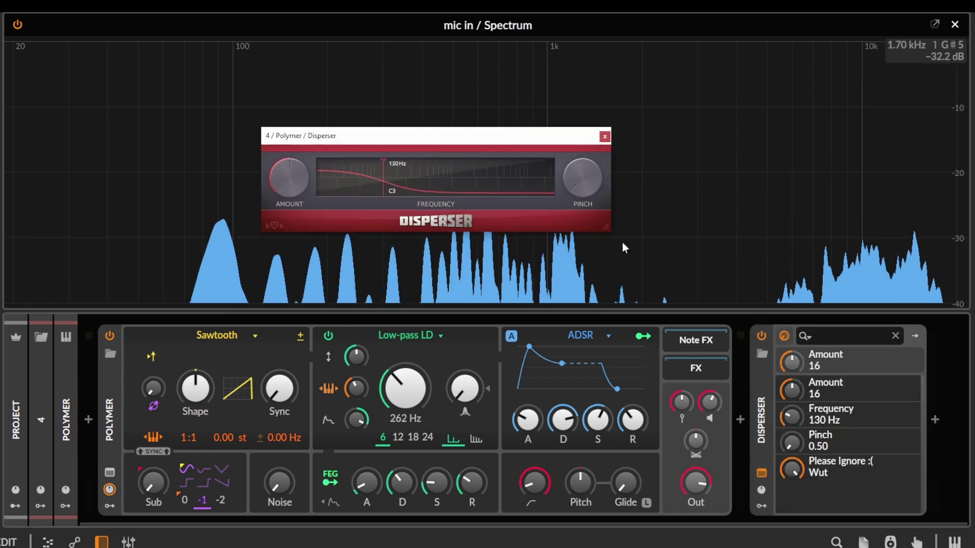
{"action": "left_click_drag", "start_coordinate": [605, 227], "coordinate": [691, 248]}
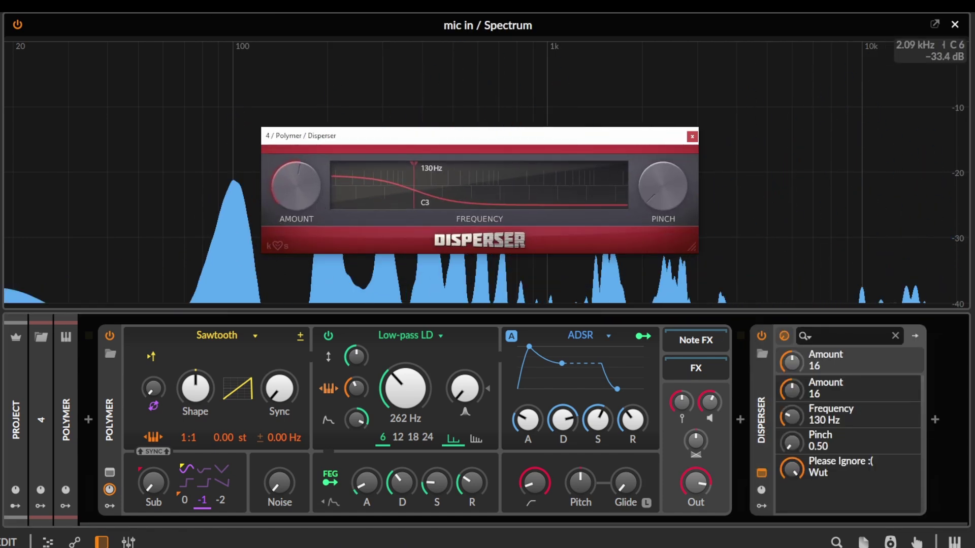
{"action": "left_click_drag", "start_coordinate": [296, 185], "coordinate": [296, 232]}
{"action": "left_click_drag", "start_coordinate": [296, 186], "coordinate": [296, 282]}
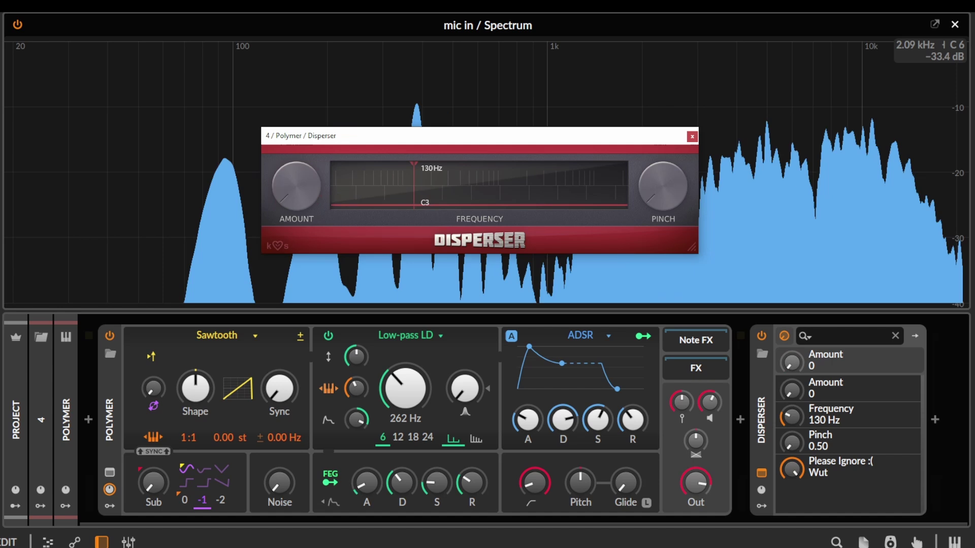
Set Disperser's Amount to 32, Frequency to 1.72 kHz and Pinch to 1.08, and close its window
{"action": "mouse_move", "coordinate": [795, 388]}
{"action": "left_mouse_down"}
{"action": "mouse_move", "coordinate": [795, 378]}
{"action": "mouse_move", "coordinate": [790, 395]}
{"action": "left_mouse_up"}
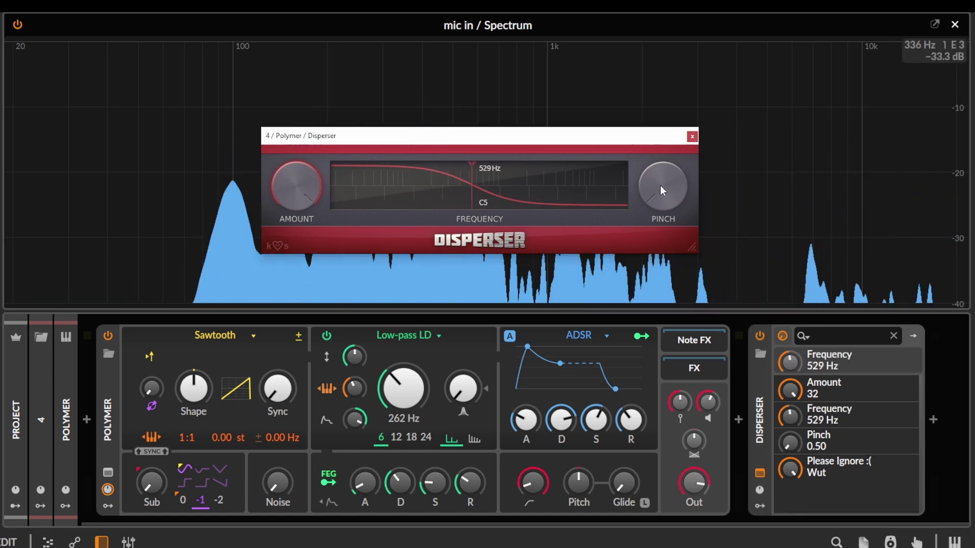
{"action": "left_click_drag", "start_coordinate": [660, 185], "coordinate": [659, 161]}
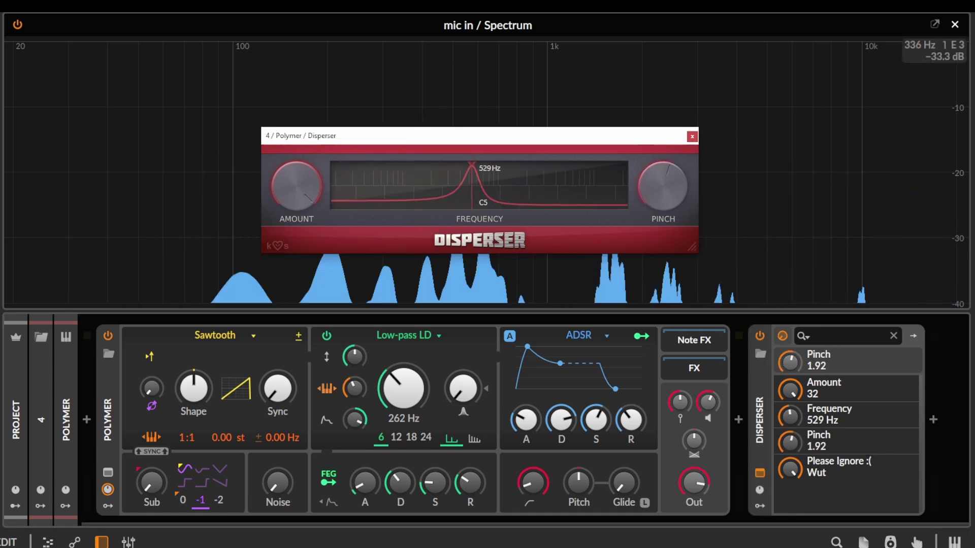
{"action": "mouse_move", "coordinate": [476, 202]}
{"action": "left_mouse_down"}
{"action": "mouse_move", "coordinate": [476, 221]}
{"action": "mouse_move", "coordinate": [472, 206]}
{"action": "left_mouse_up"}
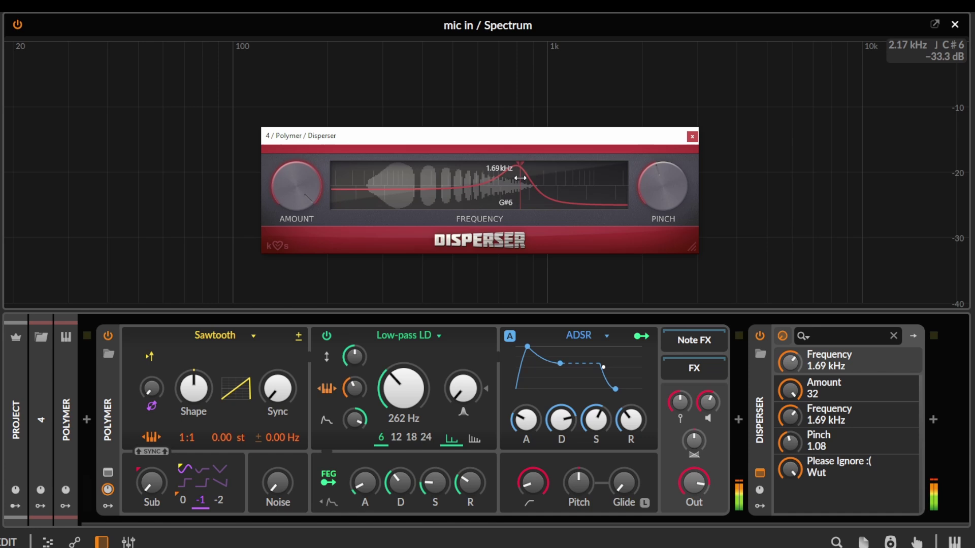
{"action": "left_click_drag", "start_coordinate": [520, 178], "coordinate": [522, 178]}
{"action": "left_click", "coordinate": [692, 136]}
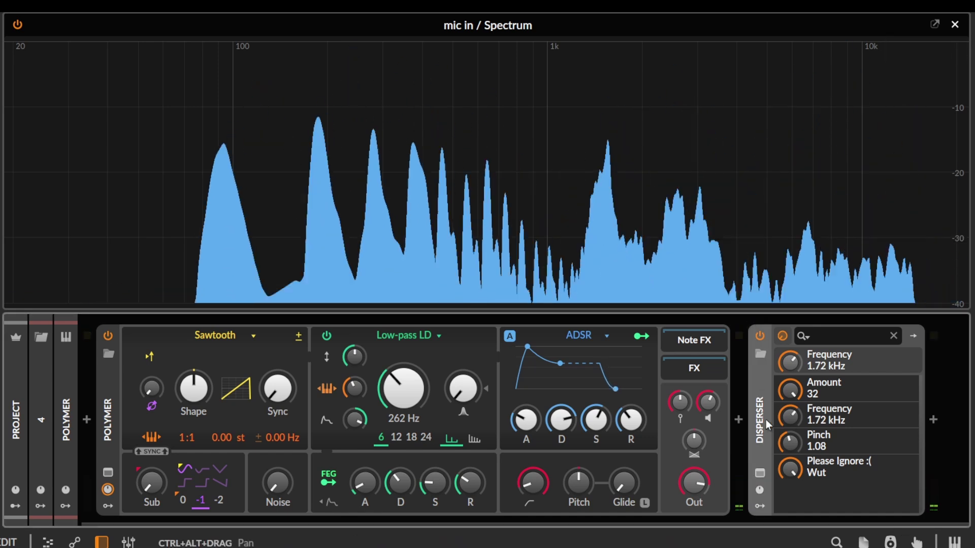
Delete Disperser, undo the deletion, and insert the Saturator device after it
{"action": "key", "text": "Delete"}
{"action": "key", "text": "ctrl+z"}
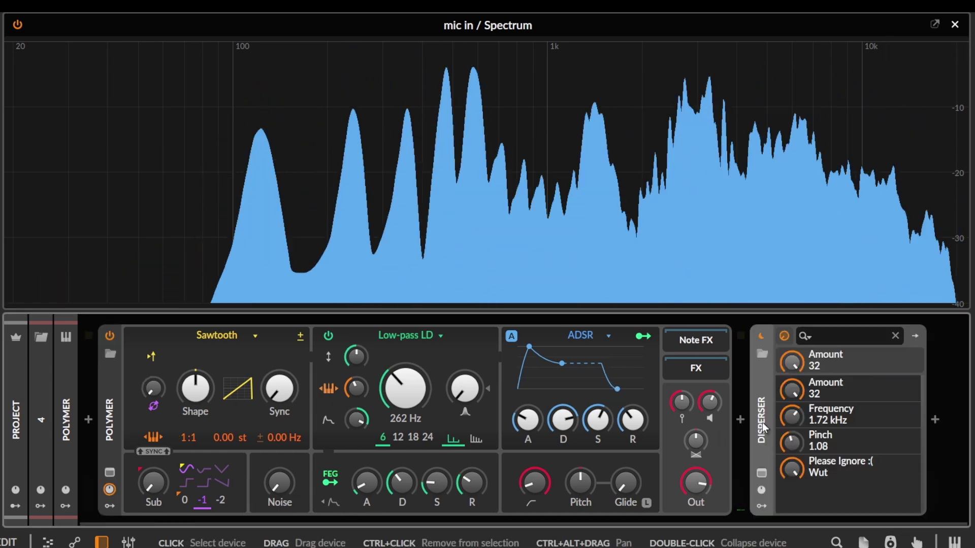
{"action": "left_click", "coordinate": [935, 420]}
{"action": "type", "text": "sat"}
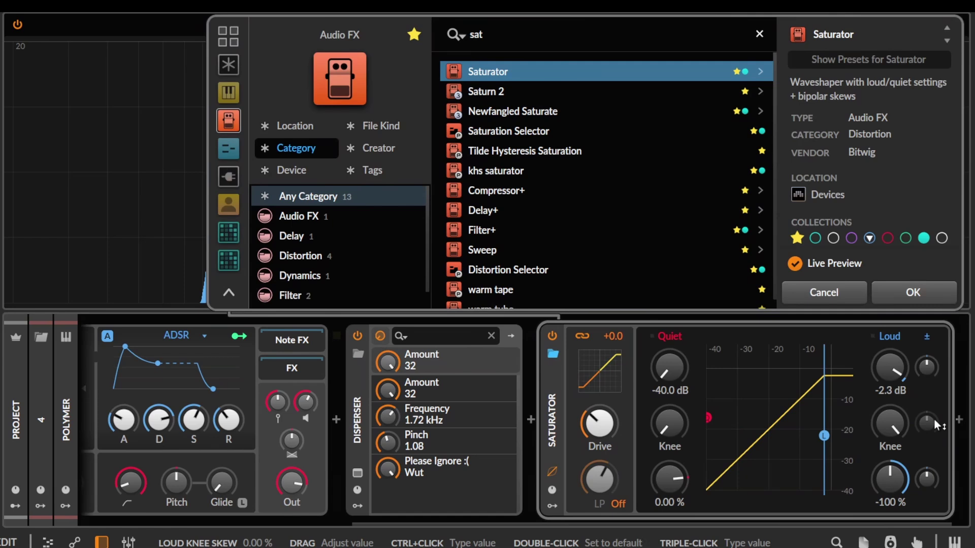
{"action": "key", "text": "Down"}
{"action": "key", "text": "Up"}
{"action": "key", "text": "Return"}
Set the Saturator's Loud threshold to -9.4 dB and widen its Loud knee
{"action": "left_click_drag", "start_coordinate": [798, 376], "coordinate": [798, 376]}
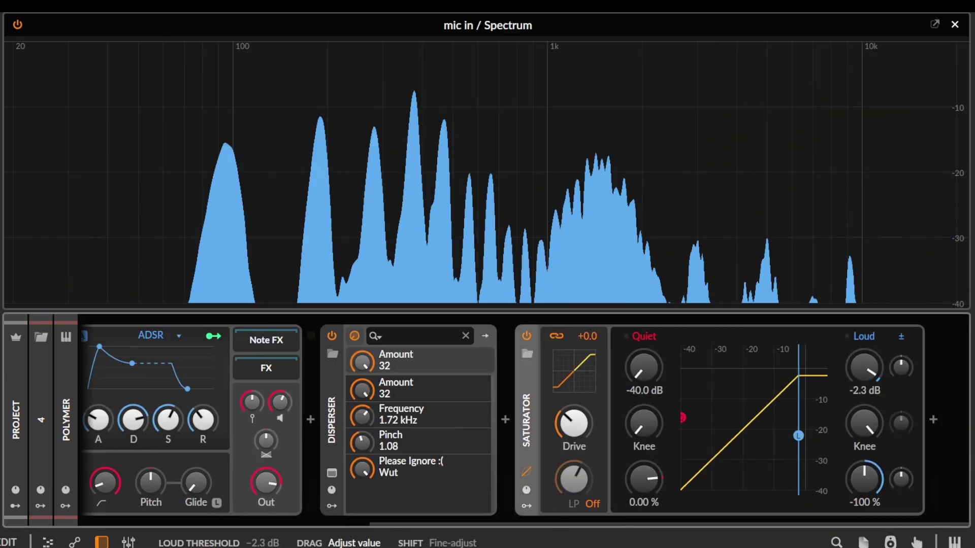
{"action": "left_click_drag", "start_coordinate": [864, 368], "coordinate": [863, 390]}
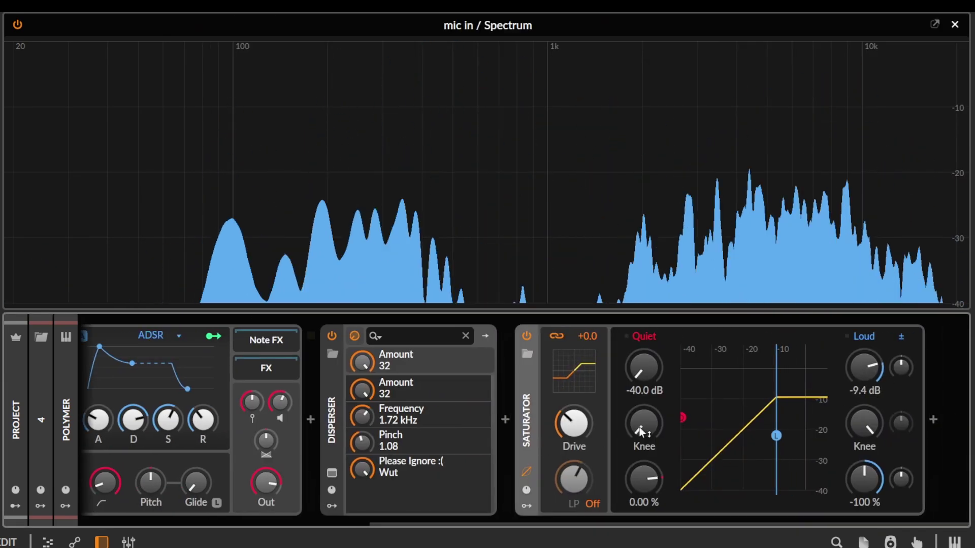
{"action": "left_click_drag", "start_coordinate": [867, 418], "coordinate": [879, 435]}
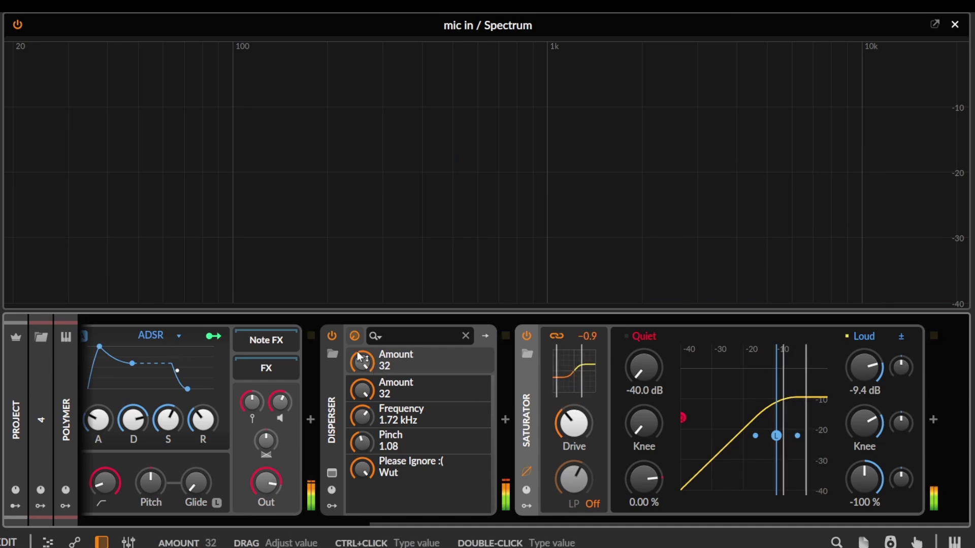
Toggle Disperser on and off for comparison, lower its Frequency to 216 Hz, and leave it switched off
{"action": "left_click", "coordinate": [332, 339]}
{"action": "left_click", "coordinate": [332, 339]}
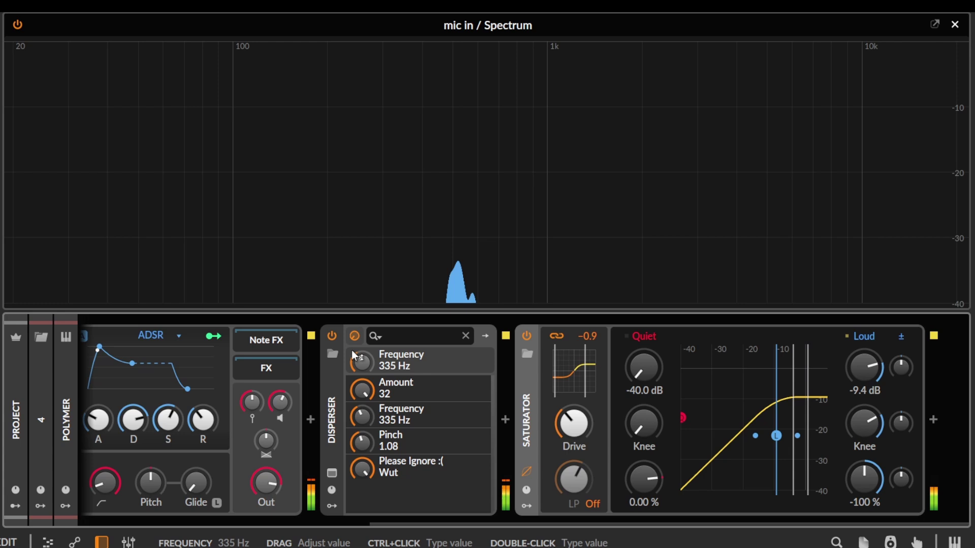
{"action": "left_click", "coordinate": [332, 339]}
{"action": "left_click", "coordinate": [333, 339]}
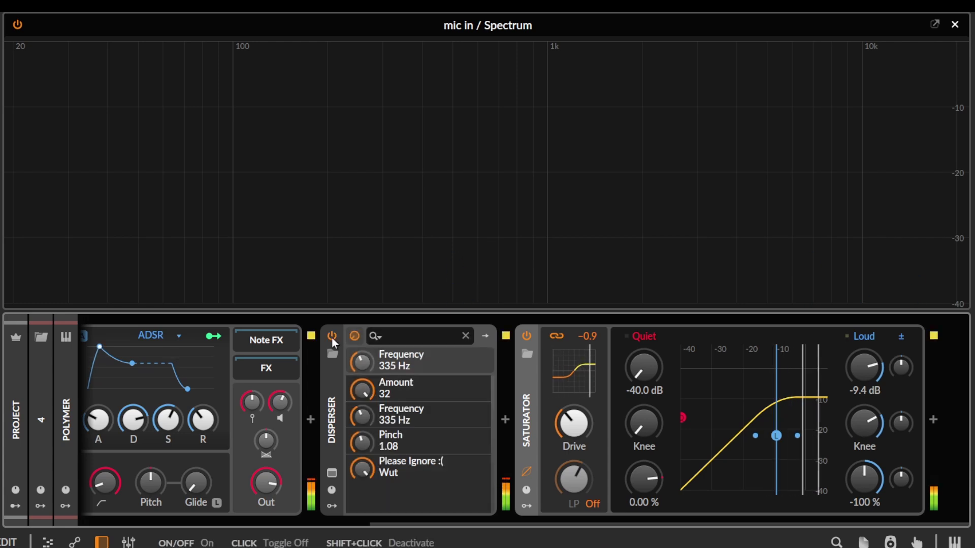
{"action": "left_click", "coordinate": [333, 335]}
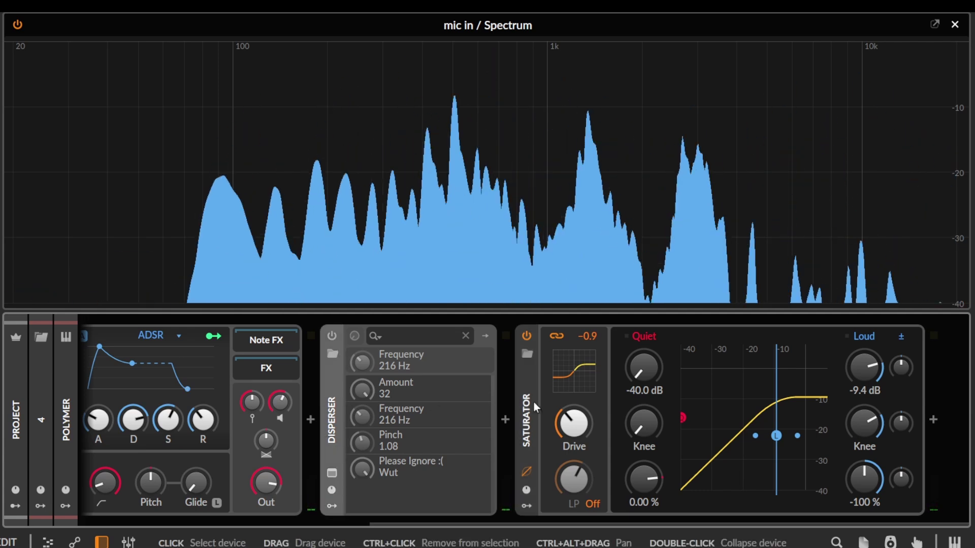
Replace the Saturator with the mdynamics mb ott preset, close its plug-in window, and switch Disperser back on
{"action": "scroll", "coordinate": [540, 407], "scroll_direction": "left", "scroll_amount": 5}
{"action": "left_click", "coordinate": [934, 422]}
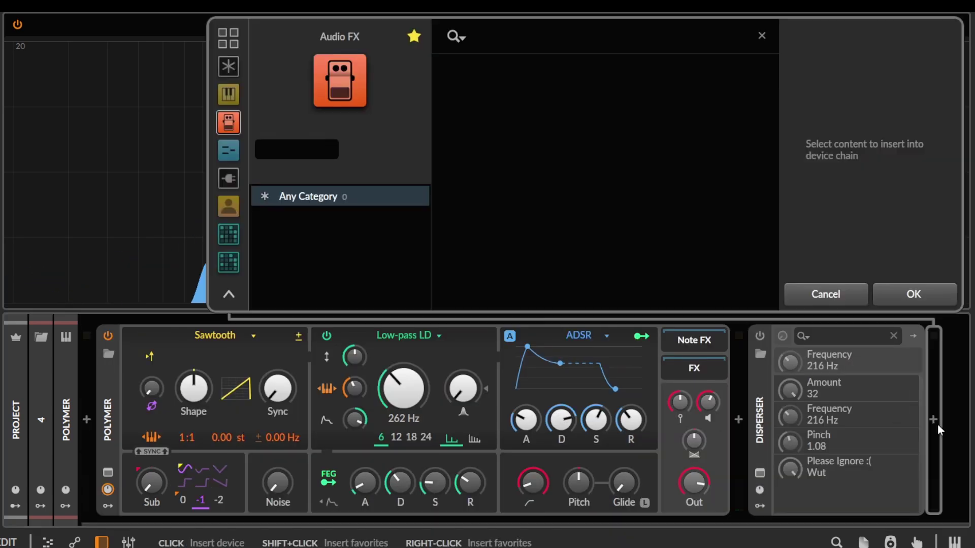
{"action": "type", "text": "ott"}
{"action": "key", "text": "Return"}
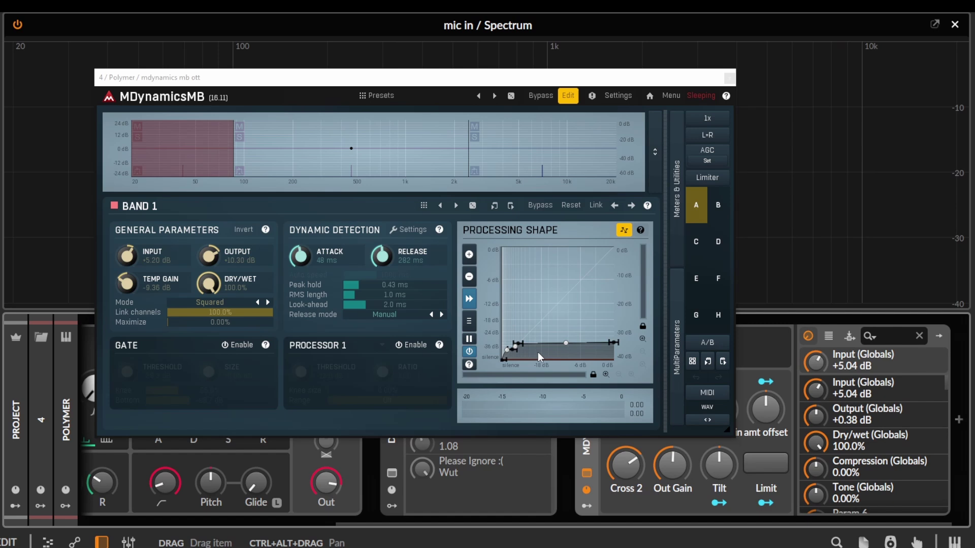
{"action": "left_click", "coordinate": [730, 79]}
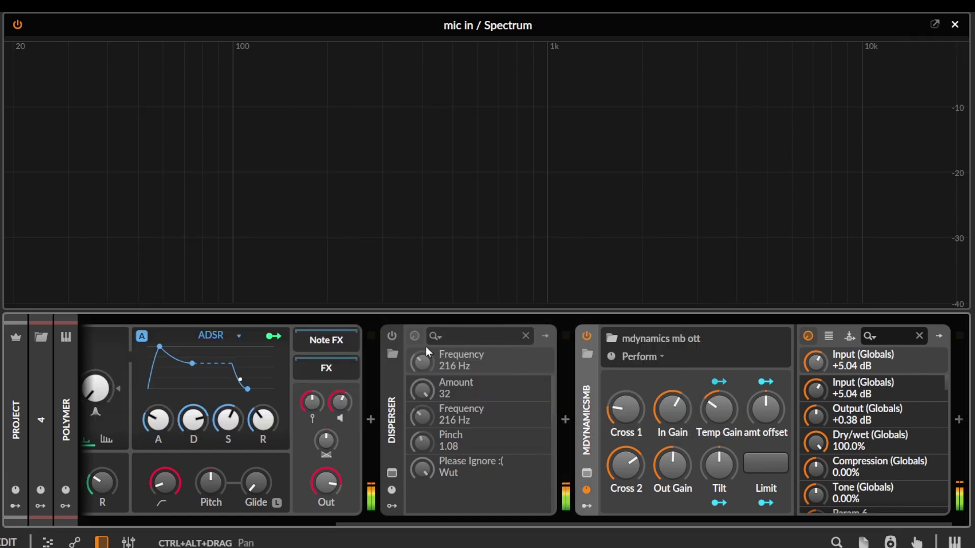
{"action": "left_click", "coordinate": [392, 336]}
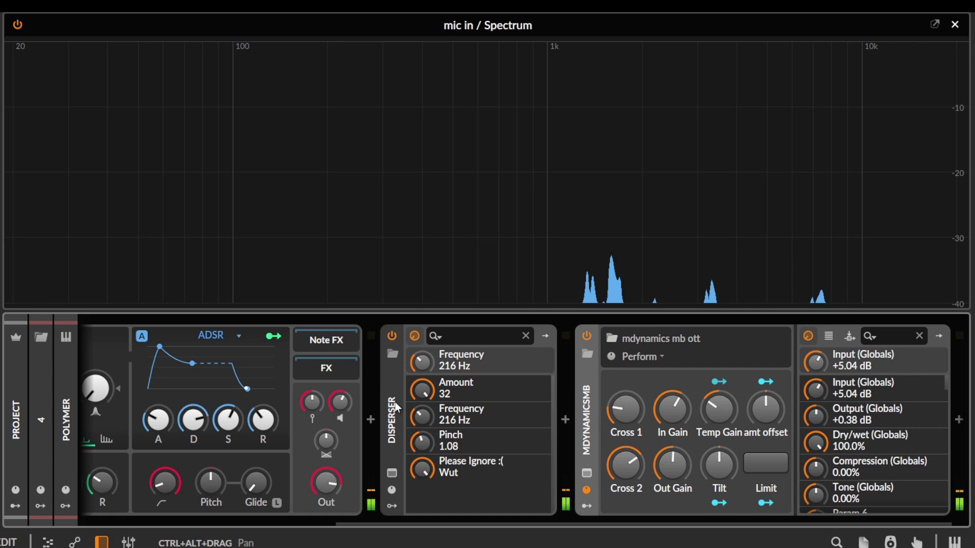
Replace Disperser with the Diopser plug-in between Polymer and MDynamicsMB
{"action": "key", "text": "Delete"}
{"action": "left_click", "coordinate": [537, 421]}
{"action": "type", "text": "d"}
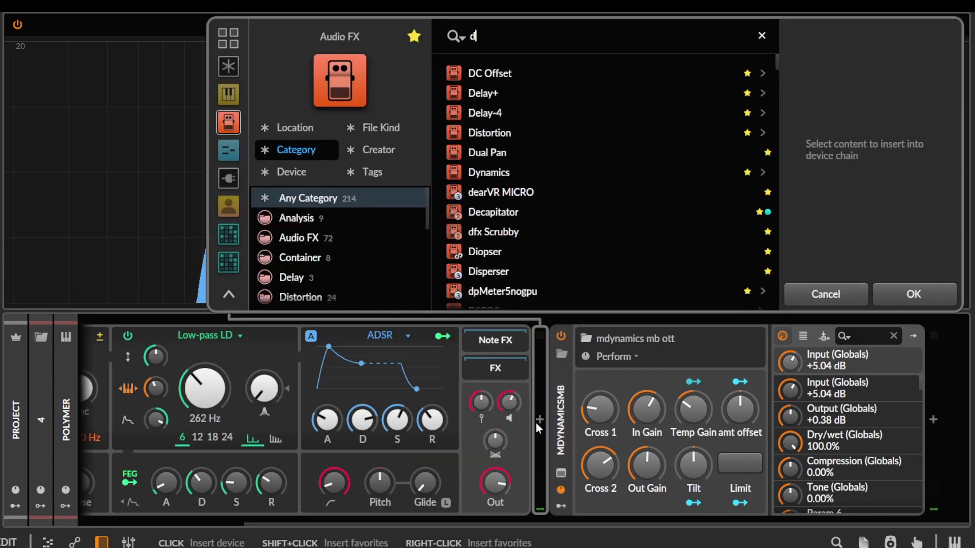
{"action": "type", "text": "iop"}
{"action": "key", "text": "Return"}
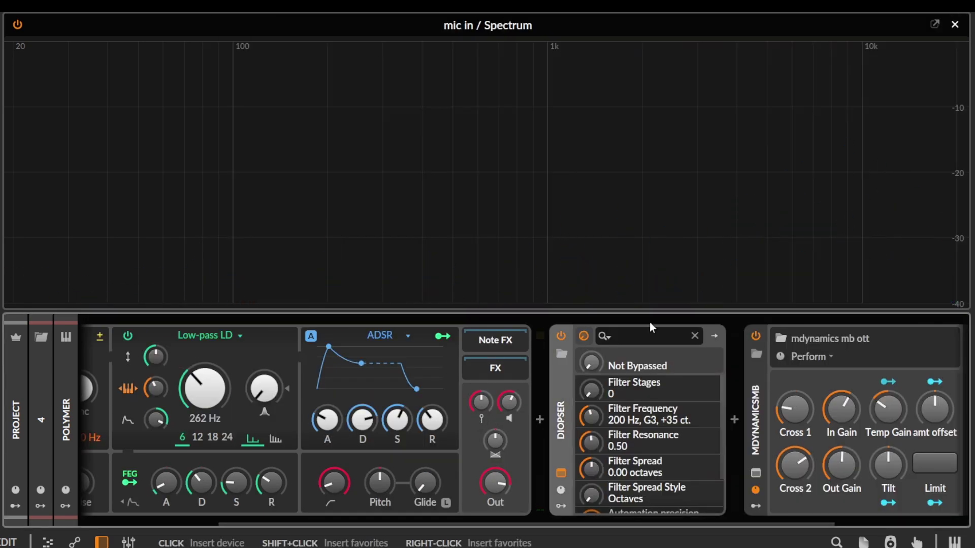
{"action": "left_click", "coordinate": [554, 410]}
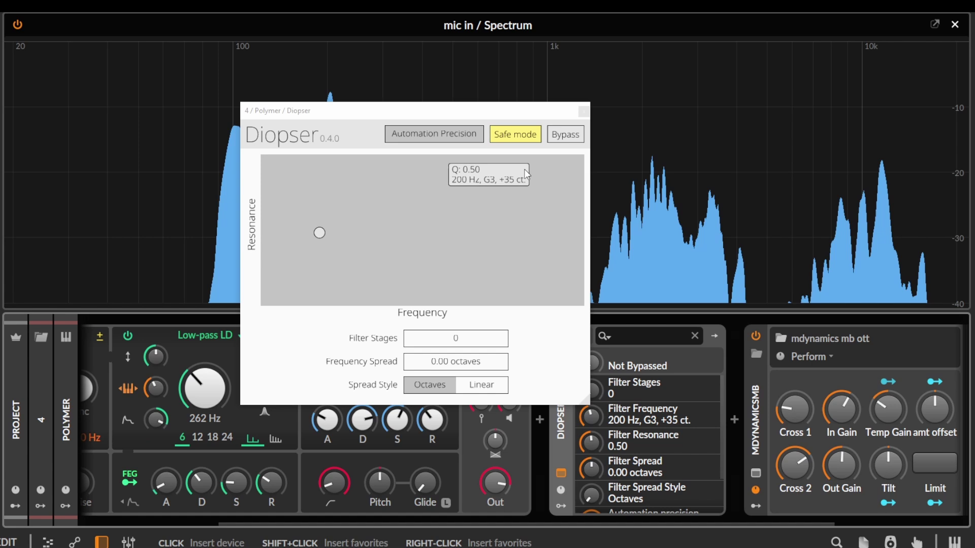
Turn off Diopser's Safe mode and set Filter Stages to 175, Filter Frequency to 225 Hz and Filter Resonance to 1.62
{"action": "left_click_drag", "start_coordinate": [529, 318], "coordinate": [604, 314]}
{"action": "left_click", "coordinate": [641, 111]}
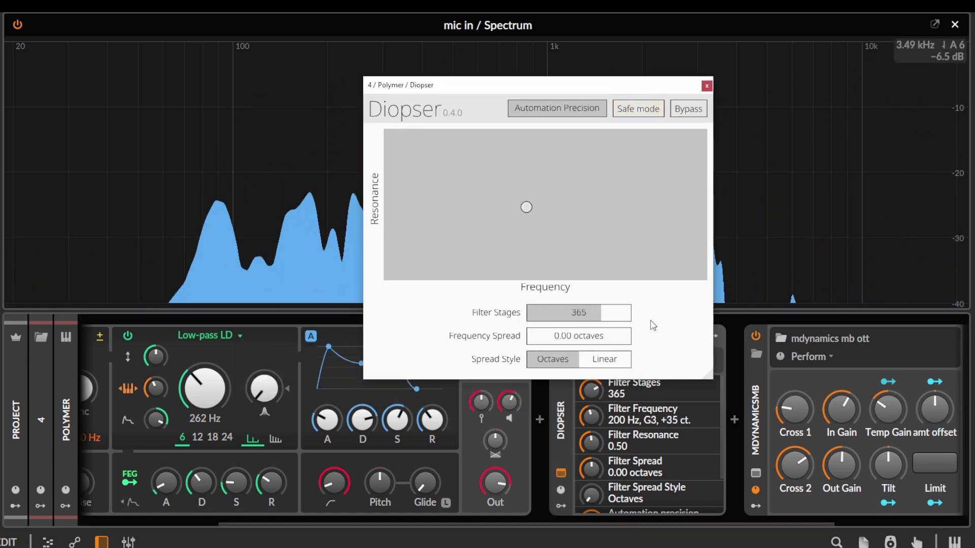
{"action": "left_click_drag", "start_coordinate": [529, 309], "coordinate": [577, 316]}
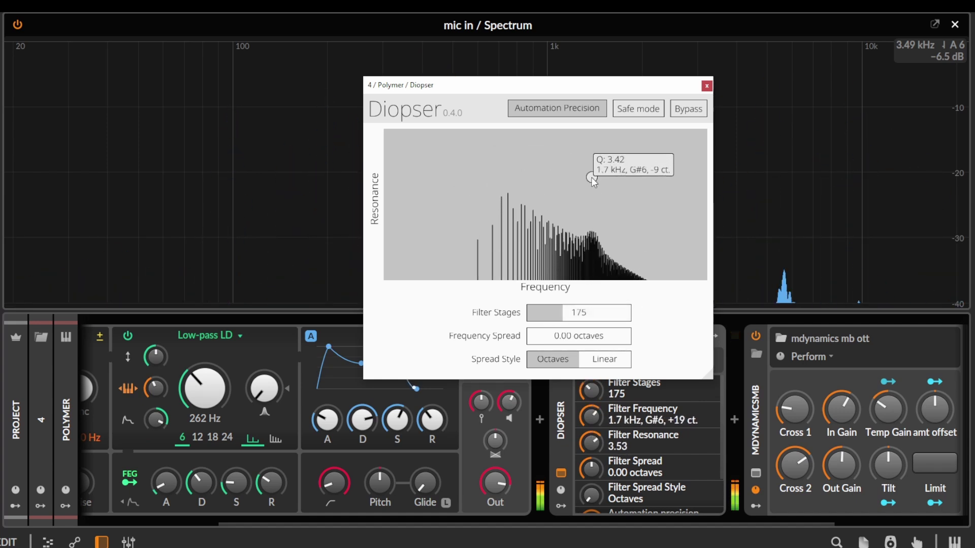
{"action": "left_click_drag", "start_coordinate": [531, 190], "coordinate": [529, 190]}
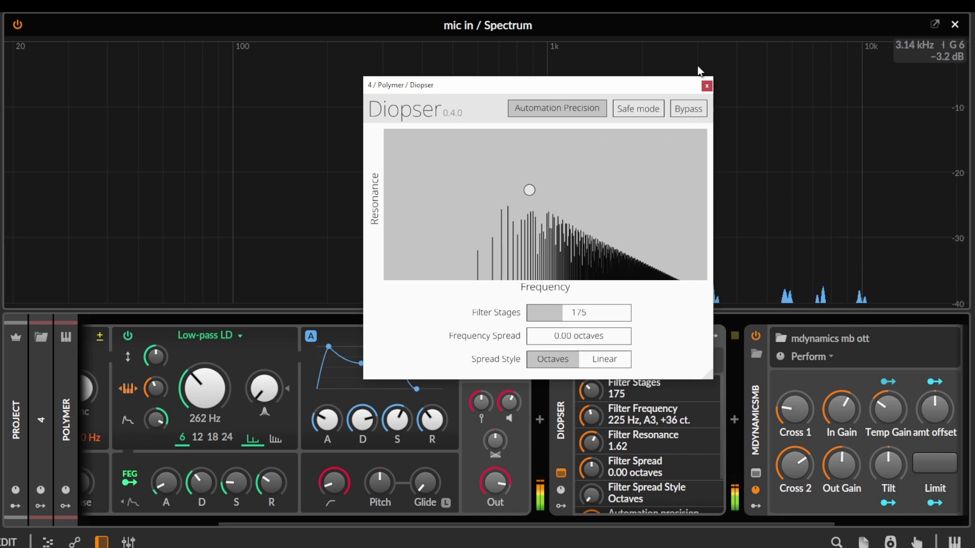
Close the Diopser window and delete both Diopser and MDynamicsMB from the device chain
{"action": "left_click", "coordinate": [706, 86]}
{"action": "key", "text": "Delete"}
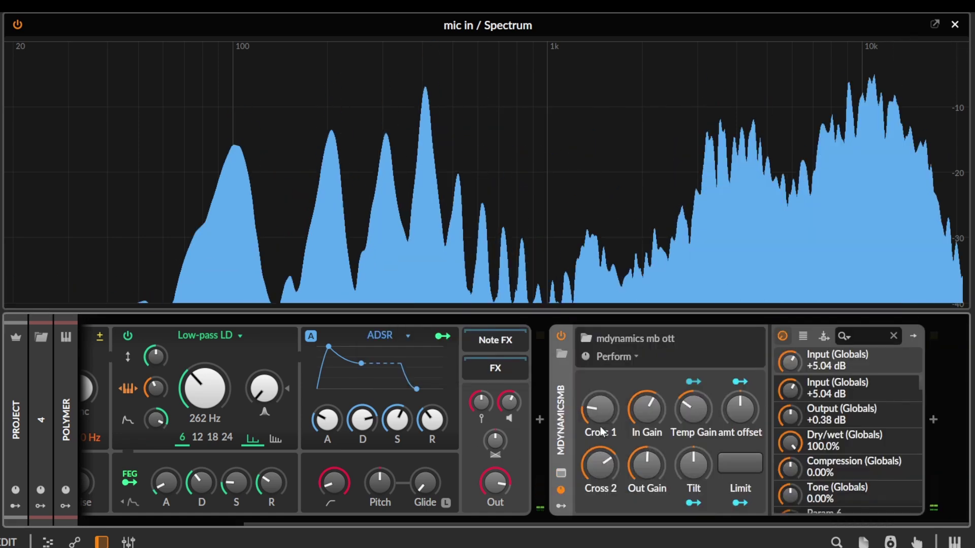
{"action": "key", "text": "Delete"}
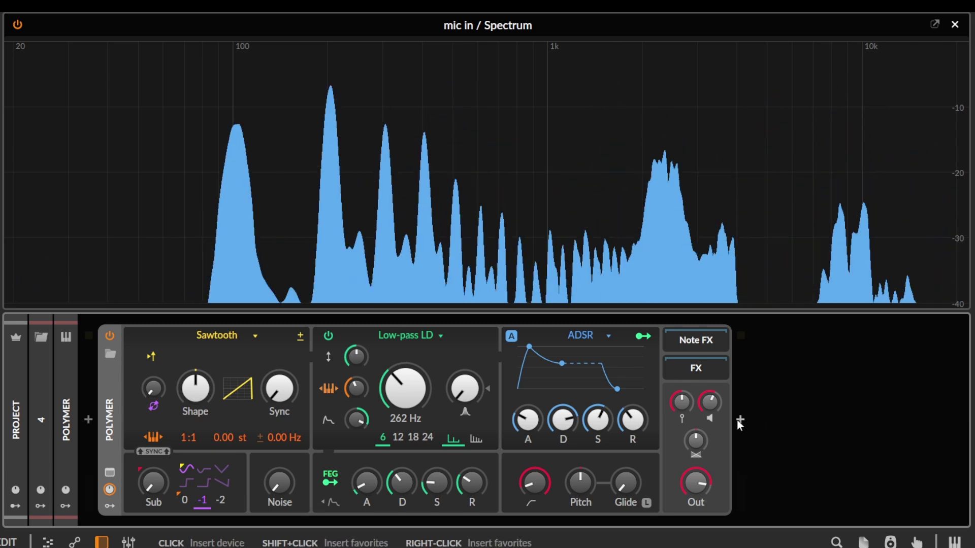
Insert an FX Grid device after Polymer and open its patch editor
{"action": "left_click", "coordinate": [740, 419]}
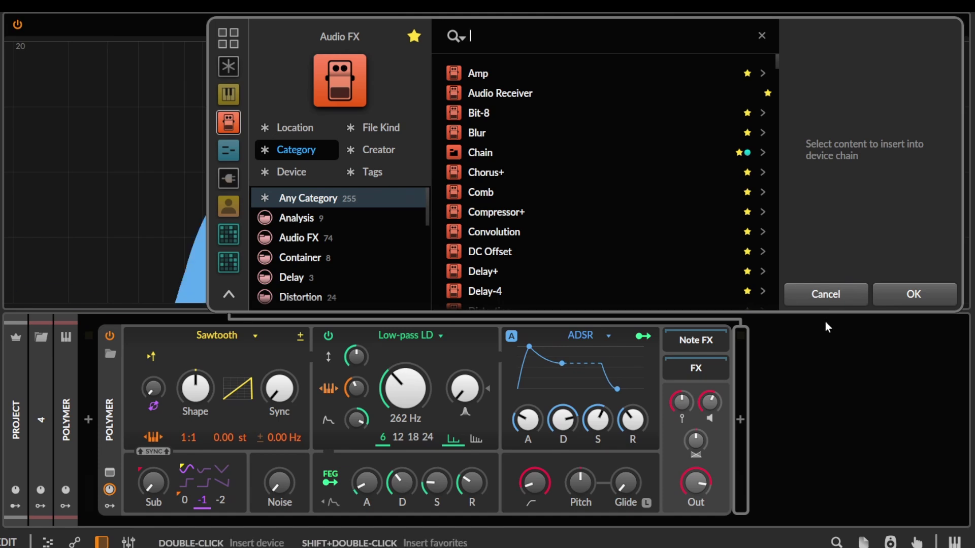
{"action": "type", "text": "grid"}
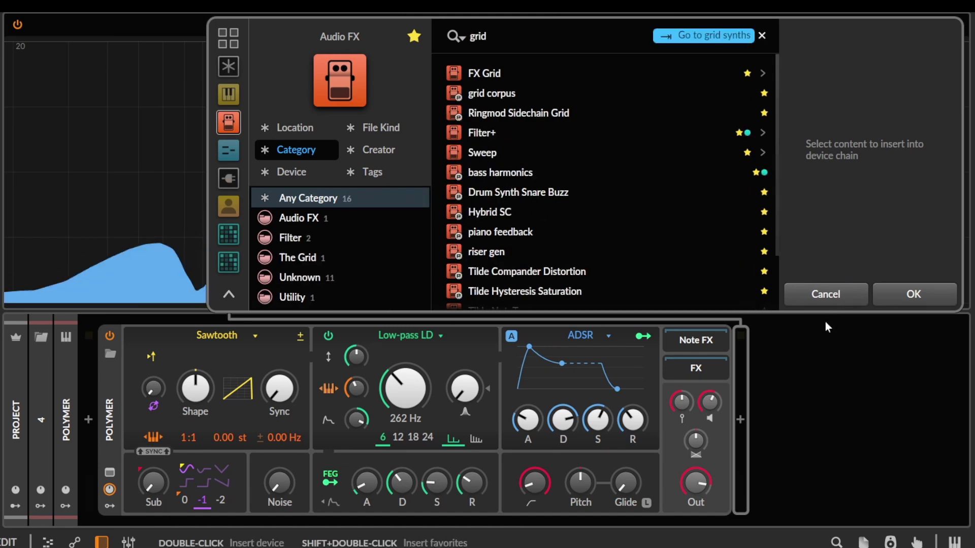
{"action": "key", "text": "Return"}
{"action": "left_click", "coordinate": [815, 394]}
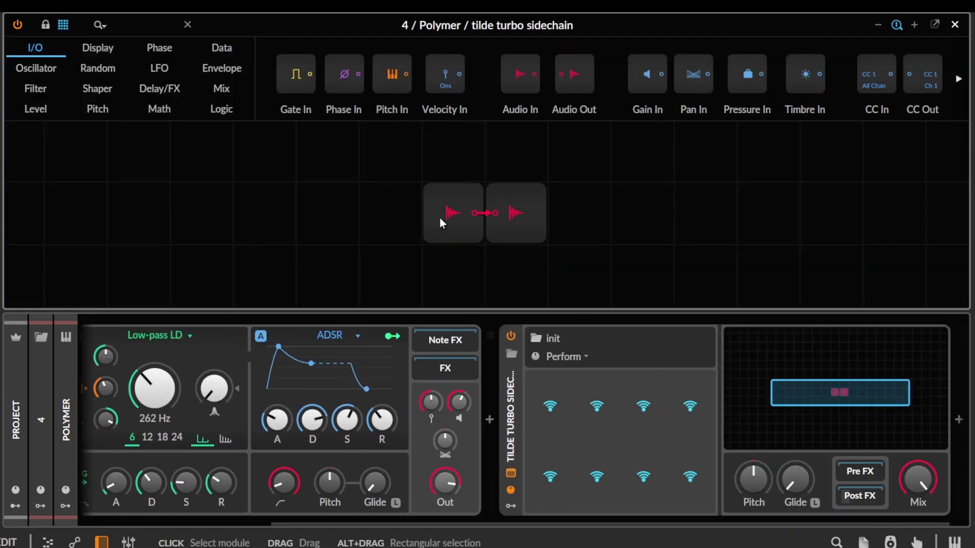
Move the audio input and output modules apart and insert an All-pass module of order 6 right after the input
{"action": "left_click_drag", "start_coordinate": [440, 217], "coordinate": [251, 217]}
{"action": "left_click_drag", "start_coordinate": [528, 212], "coordinate": [655, 212]}
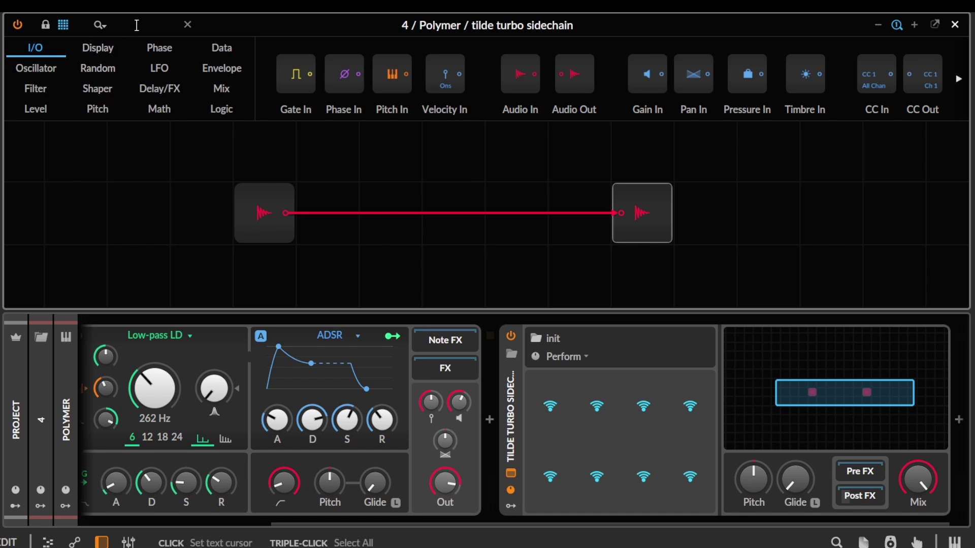
{"action": "type", "text": "allp"}
{"action": "type", "text": "a"}
{"action": "left_click_drag", "start_coordinate": [140, 73], "coordinate": [307, 228]}
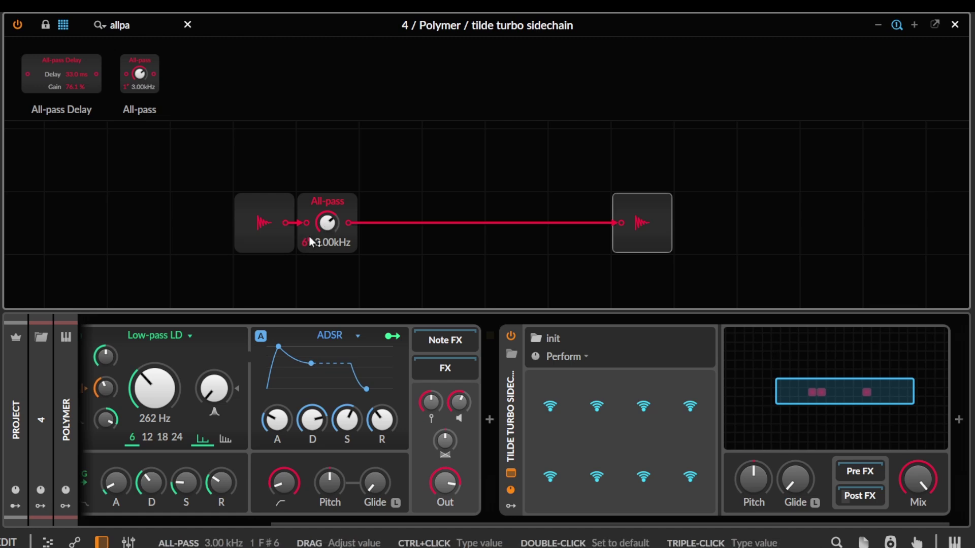
{"action": "left_click", "coordinate": [334, 209]}
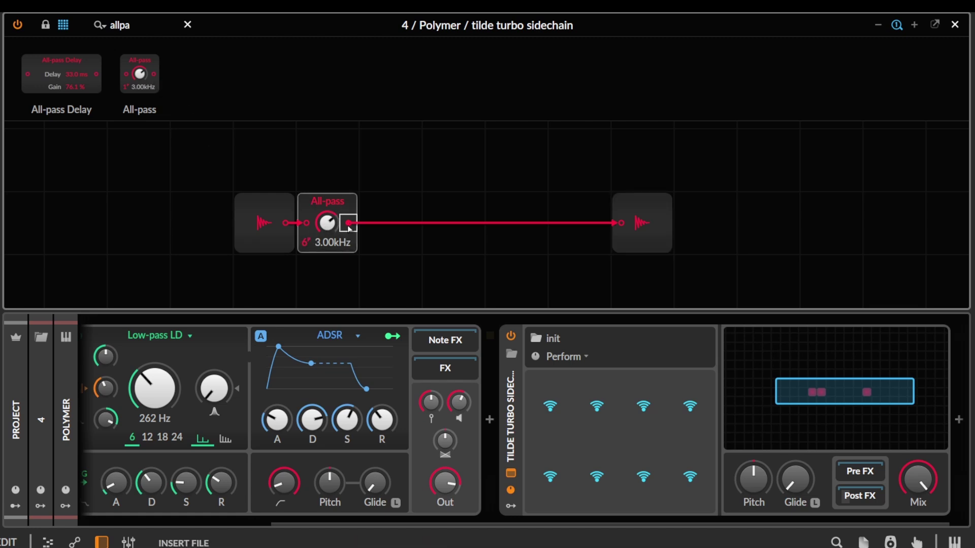
Add three more All-pass modules in series after the first one
{"action": "left_click_drag", "start_coordinate": [348, 228], "coordinate": [348, 227]}
{"action": "left_click_drag", "start_coordinate": [140, 90], "coordinate": [414, 227]}
{"action": "left_click_drag", "start_coordinate": [129, 65], "coordinate": [479, 222]}
{"action": "left_click_drag", "start_coordinate": [147, 88], "coordinate": [529, 229]}
{"action": "left_click_drag", "start_coordinate": [134, 64], "coordinate": [527, 227]}
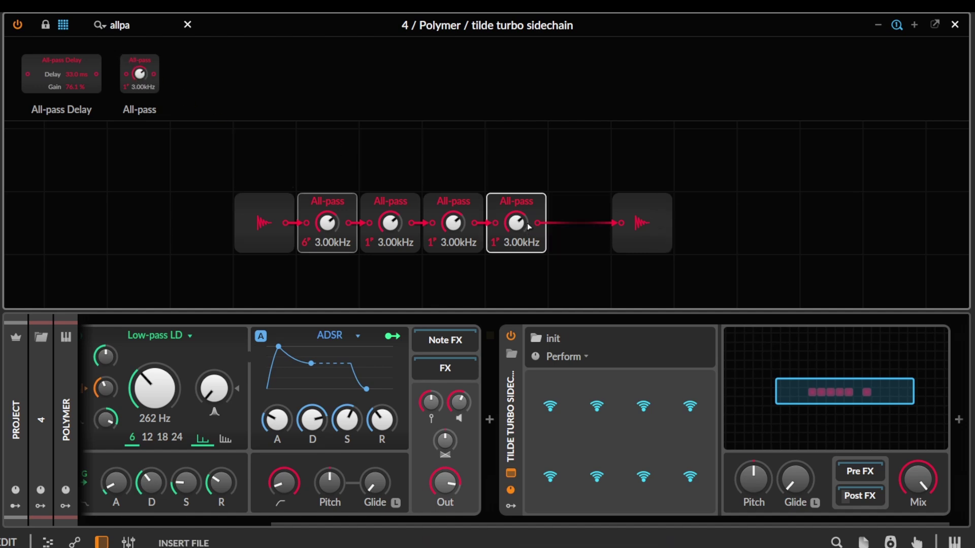
Move the audio output module further along and extend the series to seven All-pass modules
{"action": "left_click_drag", "start_coordinate": [649, 202], "coordinate": [442, 161]}
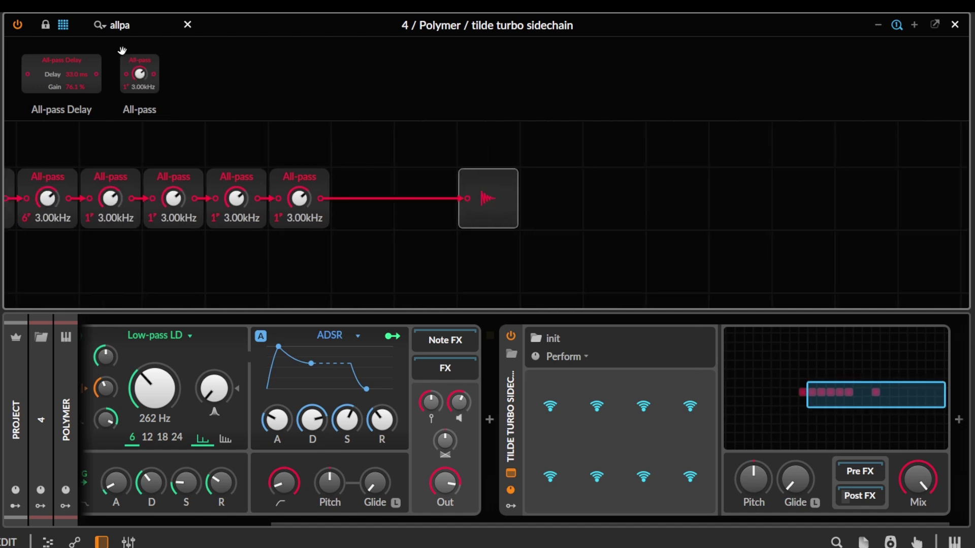
{"action": "left_click_drag", "start_coordinate": [315, 205], "coordinate": [311, 205]}
{"action": "scroll", "coordinate": [197, 160], "scroll_direction": "left", "scroll_amount": 2}
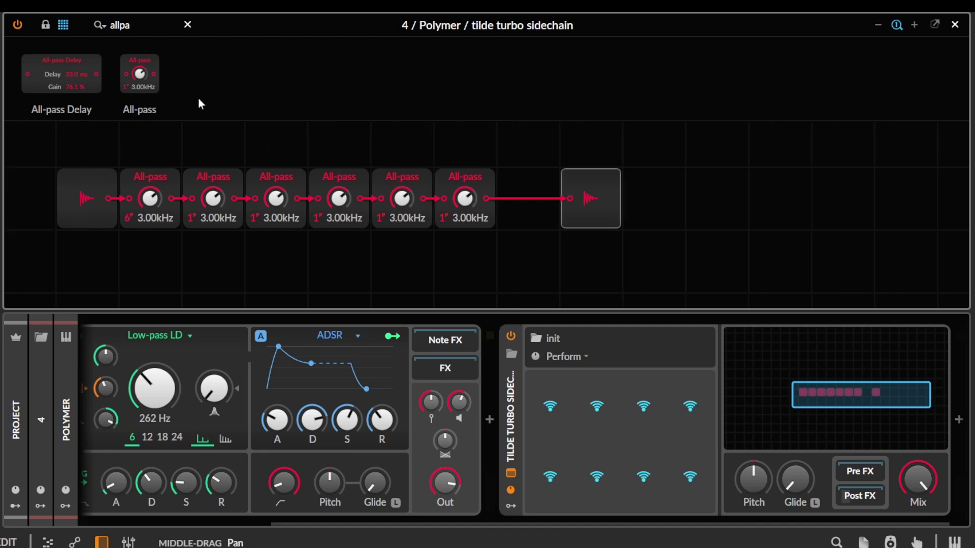
{"action": "key", "text": "ctrl+d"}
{"action": "left_click_drag", "start_coordinate": [485, 200], "coordinate": [618, 158]}
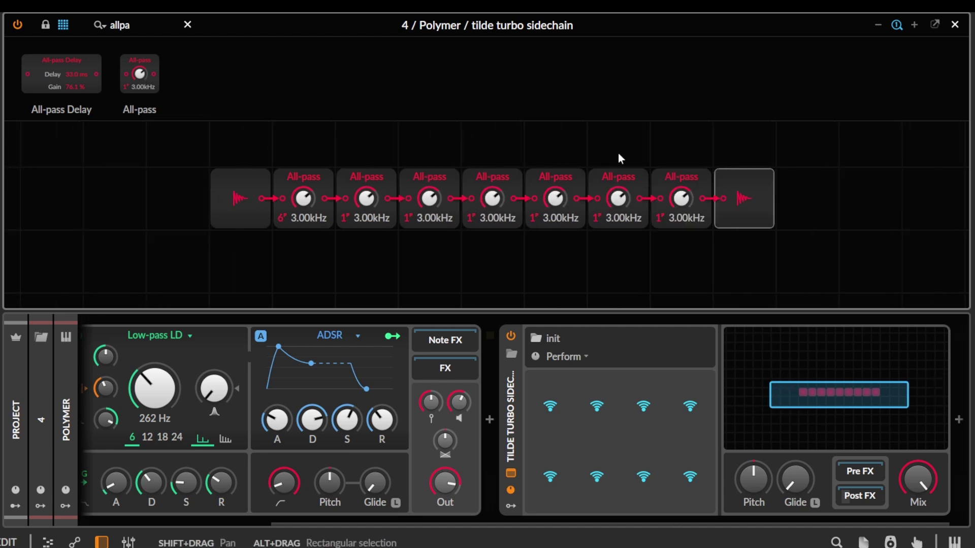
Move the audio input module further out and shift the seven All-pass modules together so they sit directly beside it
{"action": "left_click_drag", "start_coordinate": [234, 182], "coordinate": [108, 182]}
{"action": "left_click_drag", "start_coordinate": [313, 139], "coordinate": [705, 230]}
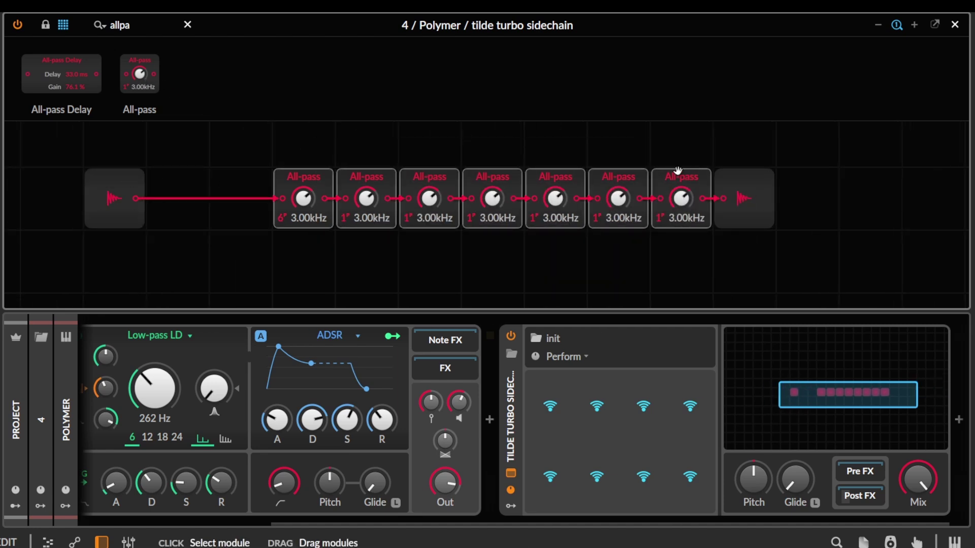
{"action": "left_click_drag", "start_coordinate": [675, 168], "coordinate": [615, 179]}
{"action": "left_click_drag", "start_coordinate": [279, 163], "coordinate": [677, 244]}
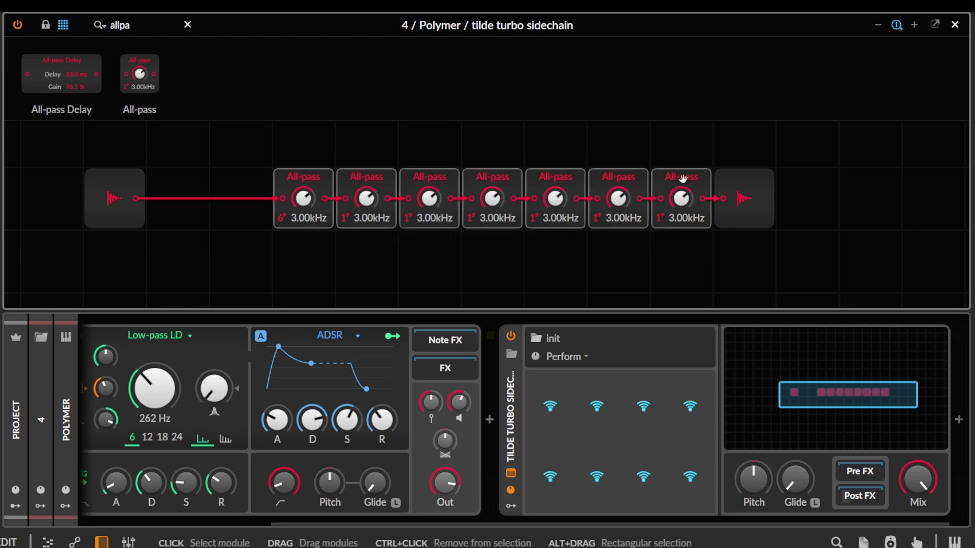
{"action": "left_click_drag", "start_coordinate": [681, 185], "coordinate": [555, 223]}
Tune the All-pass modules to 303, 541, 177, 232, 530, 334 and 750 Hz, with an eighth of order 4 at 826 Hz
{"action": "left_click_drag", "start_coordinate": [429, 198], "coordinate": [429, 231]}
{"action": "left_click_drag", "start_coordinate": [366, 200], "coordinate": [366, 247]}
{"action": "left_click_drag", "start_coordinate": [303, 202], "coordinate": [187, 198]}
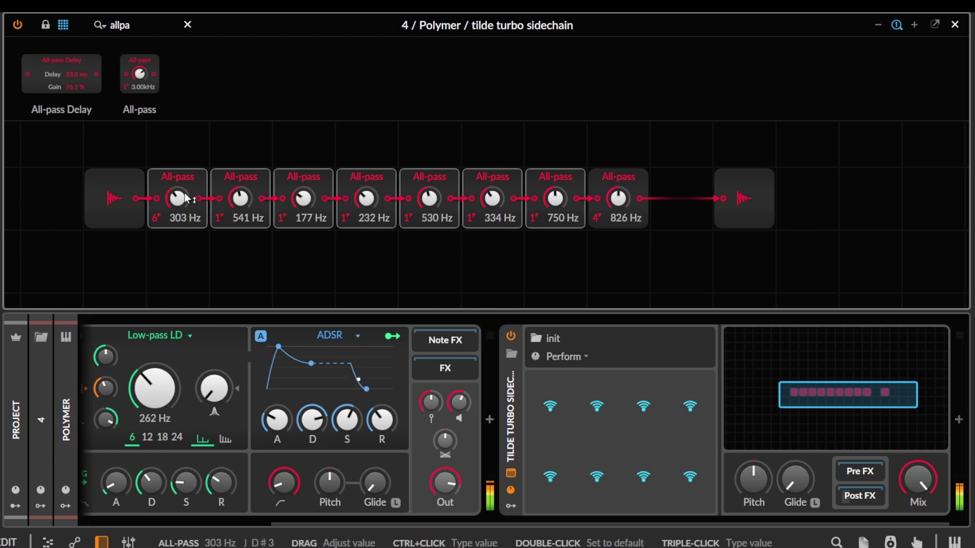
Append three more All-pass modules in series after the 826 Hz one and move the audio output module further along
{"action": "left_click_drag", "start_coordinate": [263, 155], "coordinate": [191, 133]}
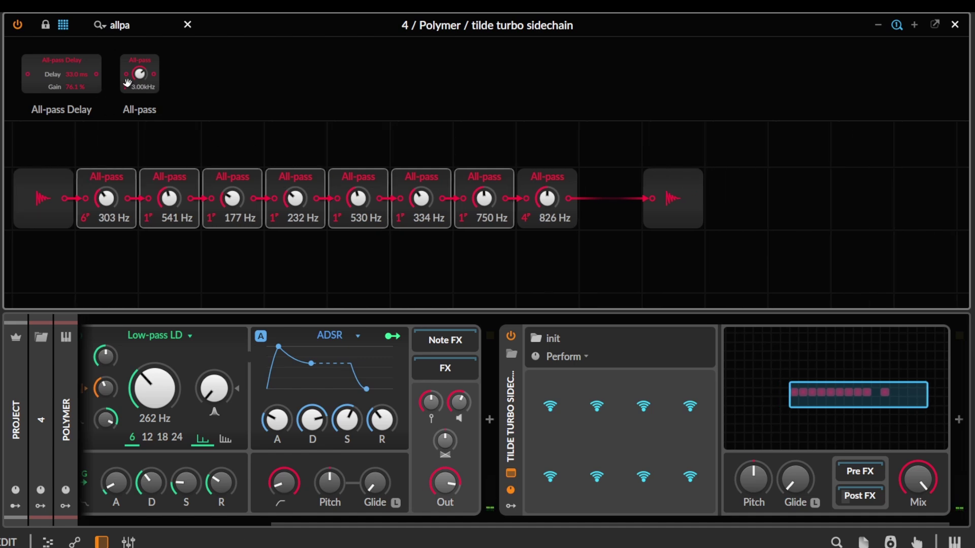
{"action": "left_click_drag", "start_coordinate": [128, 83], "coordinate": [559, 203]}
{"action": "double_click", "coordinate": [138, 106]}
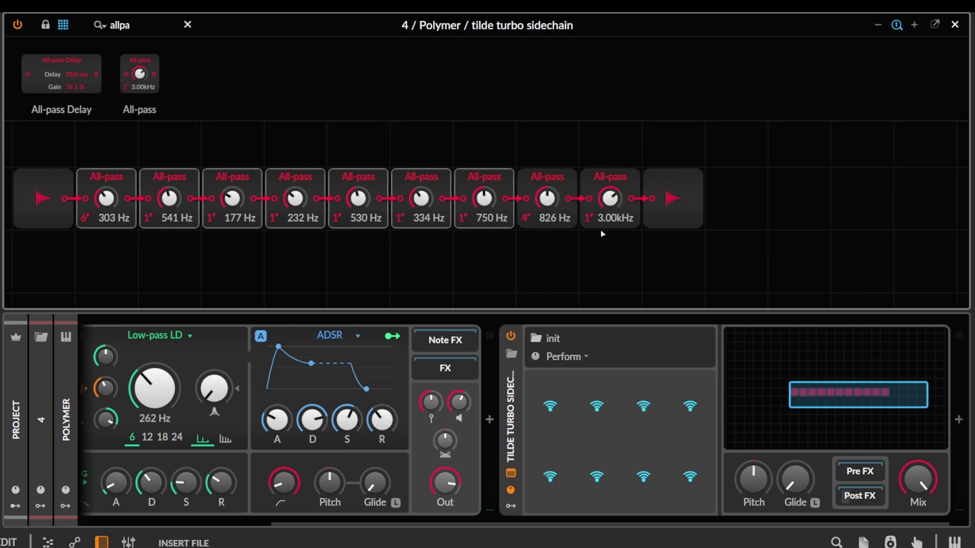
{"action": "left_click_drag", "start_coordinate": [626, 205], "coordinate": [627, 205]}
{"action": "left_click", "coordinate": [680, 192]}
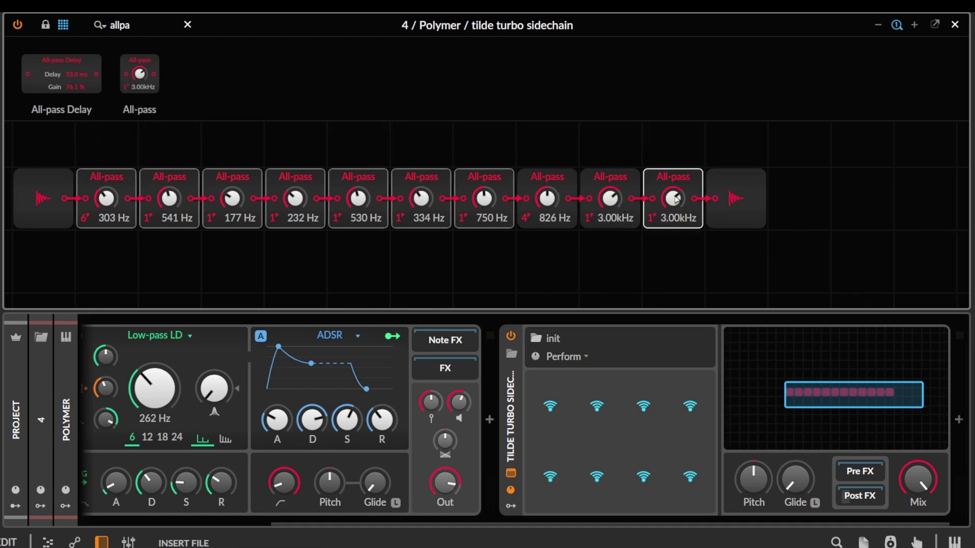
{"action": "key", "text": "ctrl+d"}
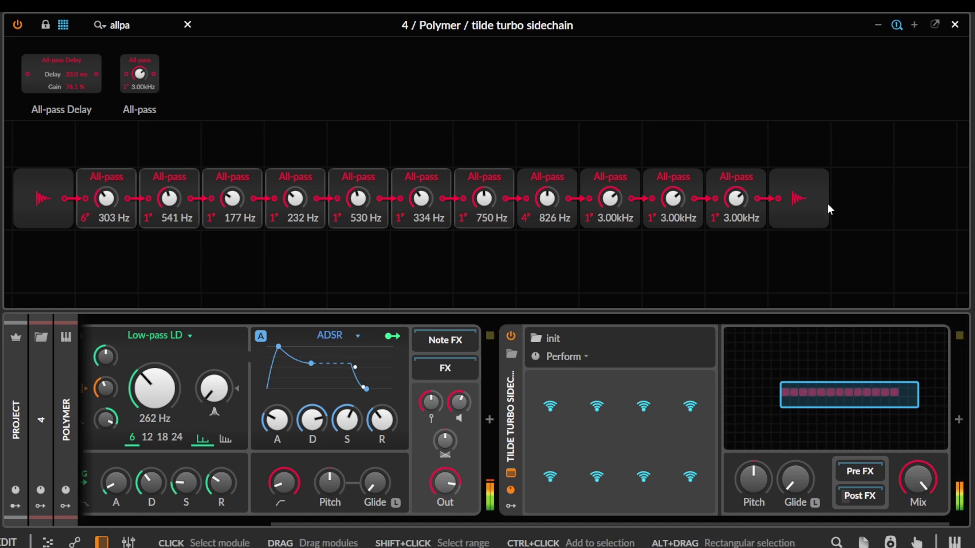
{"action": "left_click_drag", "start_coordinate": [827, 206], "coordinate": [951, 203]}
{"action": "double_click", "coordinate": [507, 401]}
{"action": "key", "text": "ctrl+d"}
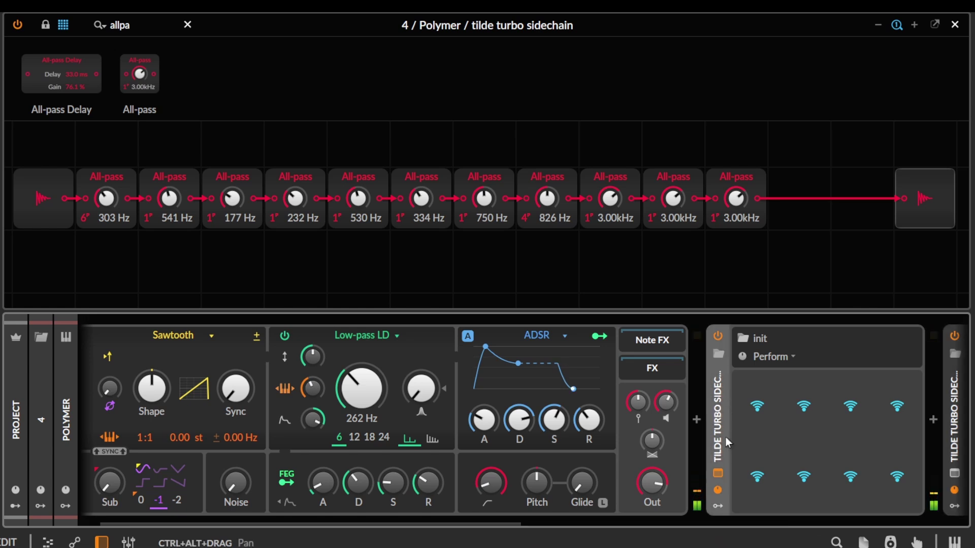
{"action": "scroll", "coordinate": [726, 437], "scroll_direction": "down", "scroll_amount": 10}
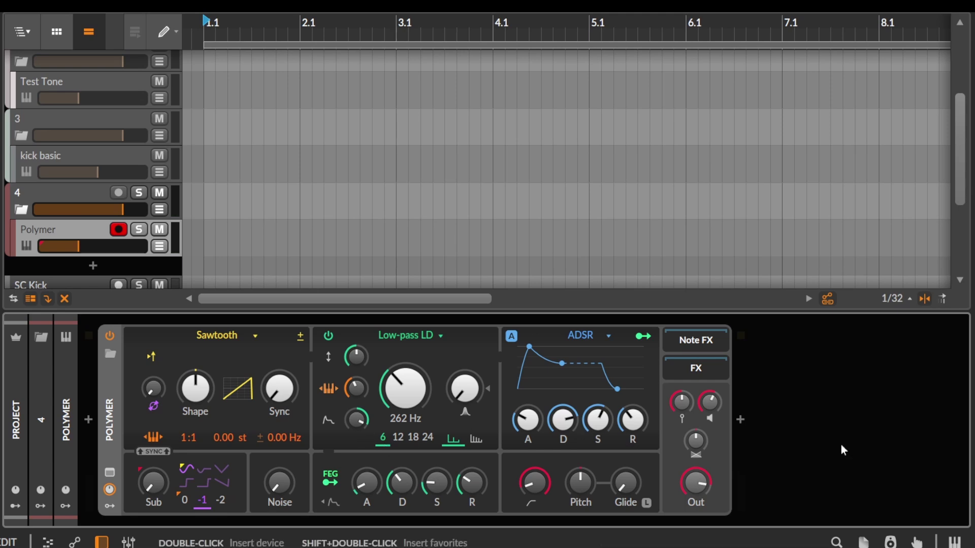
Bring the spectrum analyzer window to the front and resize it so it covers only part of the arranger, leaving the Polymer device accessible
{"action": "key", "text": "alt+Tab"}
{"action": "key", "text": "alt+Tab"}
{"action": "left_click_drag", "start_coordinate": [725, 88], "coordinate": [548, 0]}
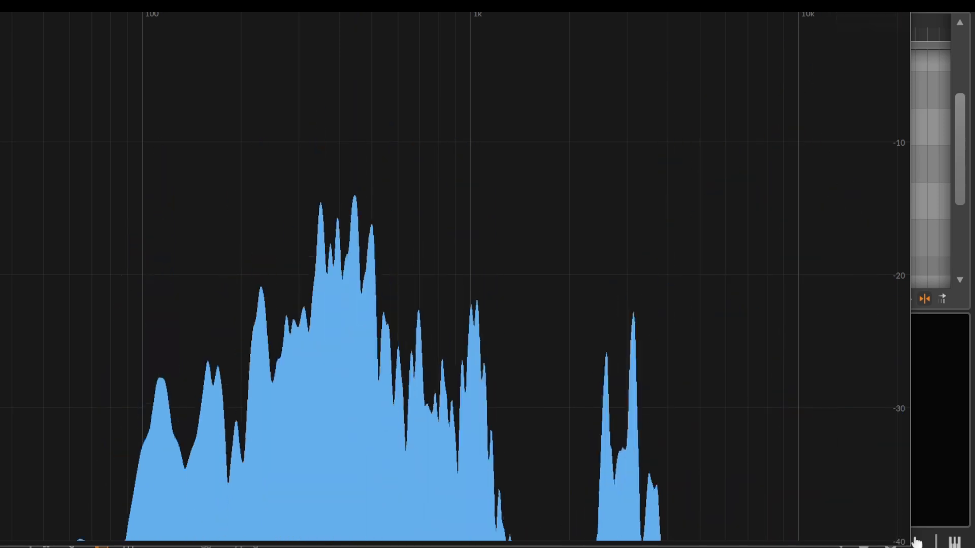
{"action": "left_click_drag", "start_coordinate": [910, 546], "coordinate": [720, 307]}
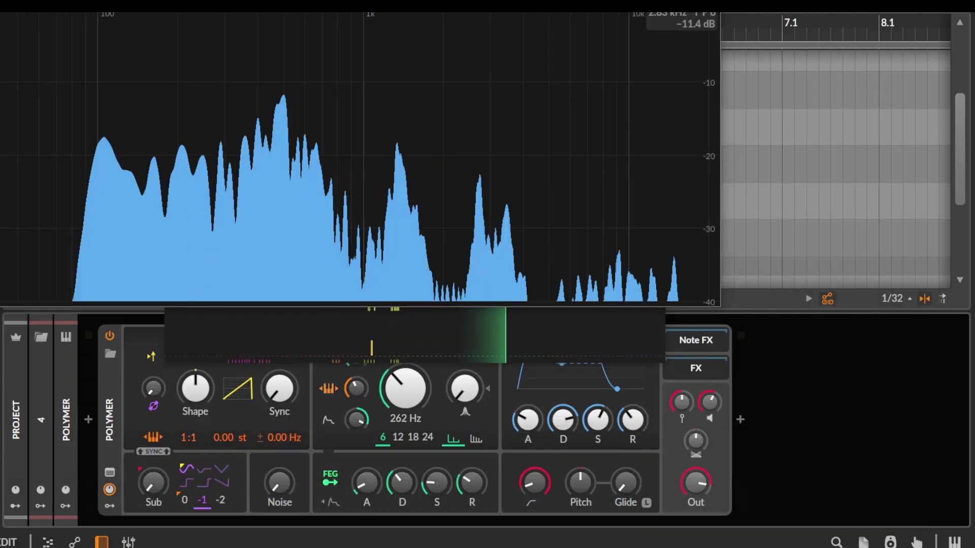